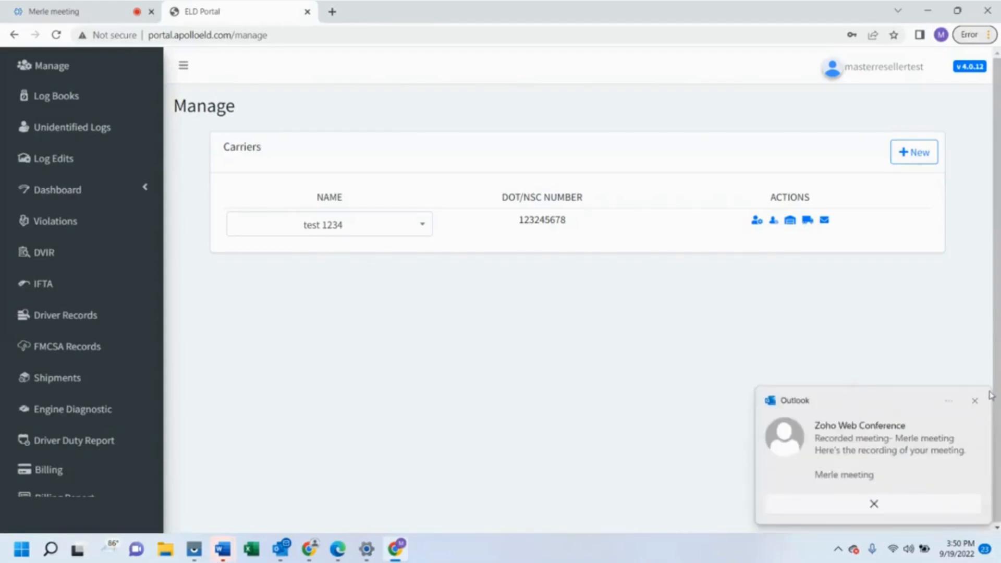
Start a new carrier with DOT/NSC number 121746832 and dismiss the failed validation error
{"action": "left_click", "coordinate": [975, 402]}
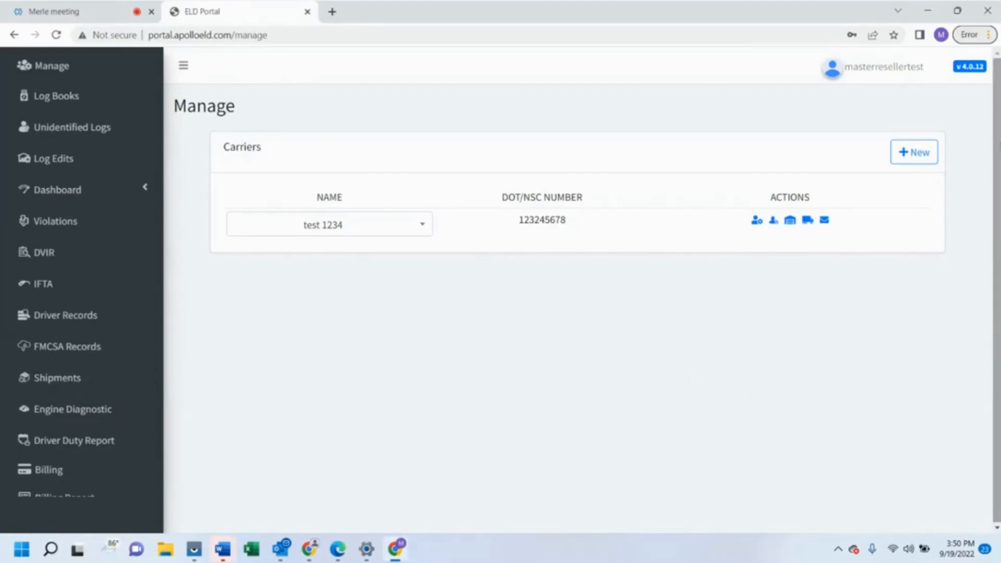
{"action": "left_click", "coordinate": [925, 155]}
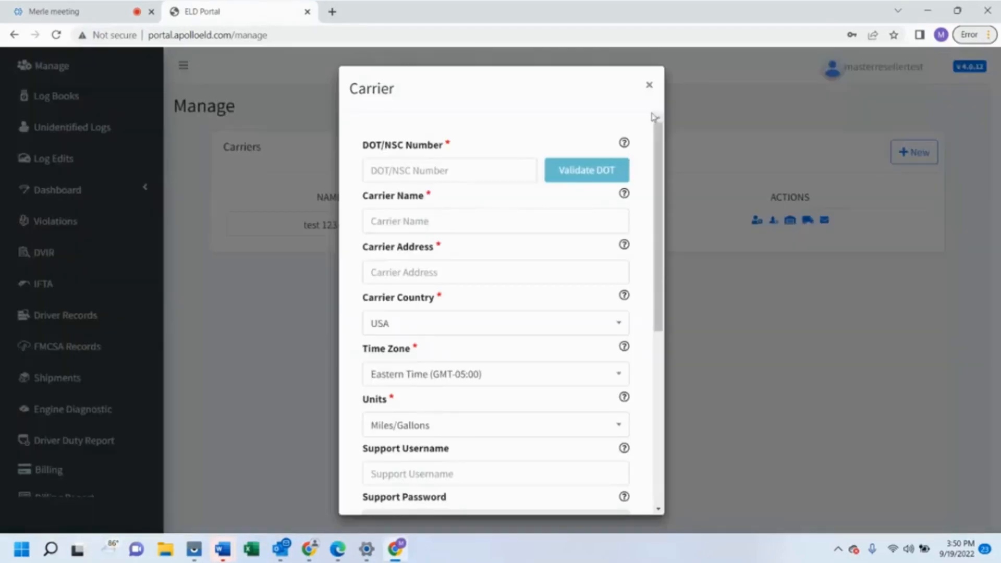
{"action": "left_click", "coordinate": [477, 173]}
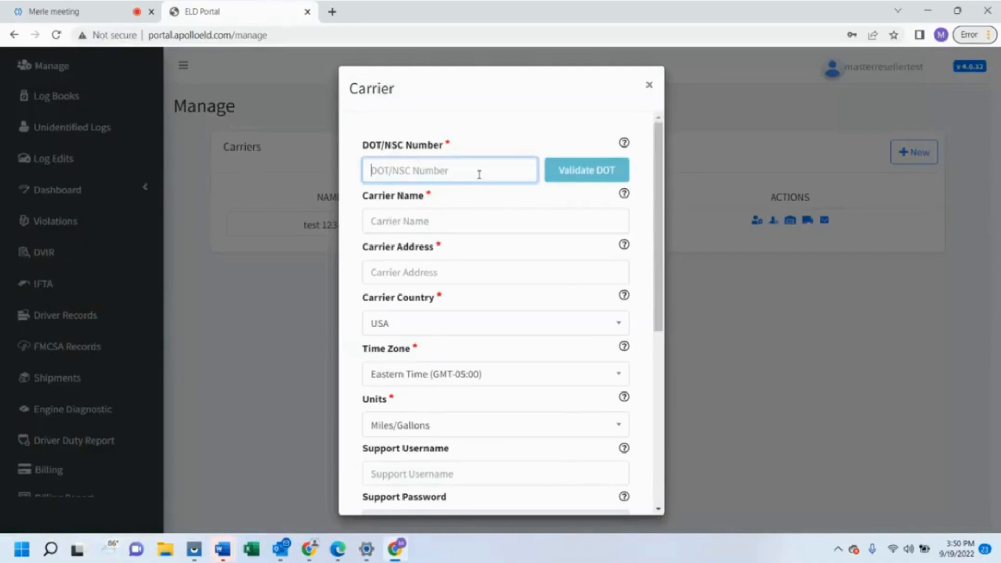
{"action": "type", "text": "1217"}
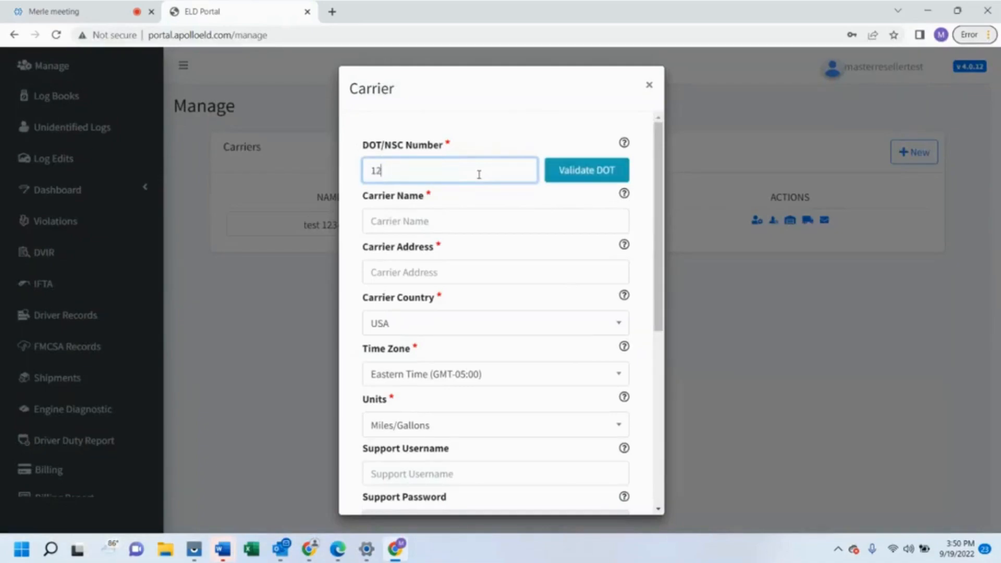
{"action": "type", "text": "46832"}
{"action": "left_click", "coordinate": [583, 173]}
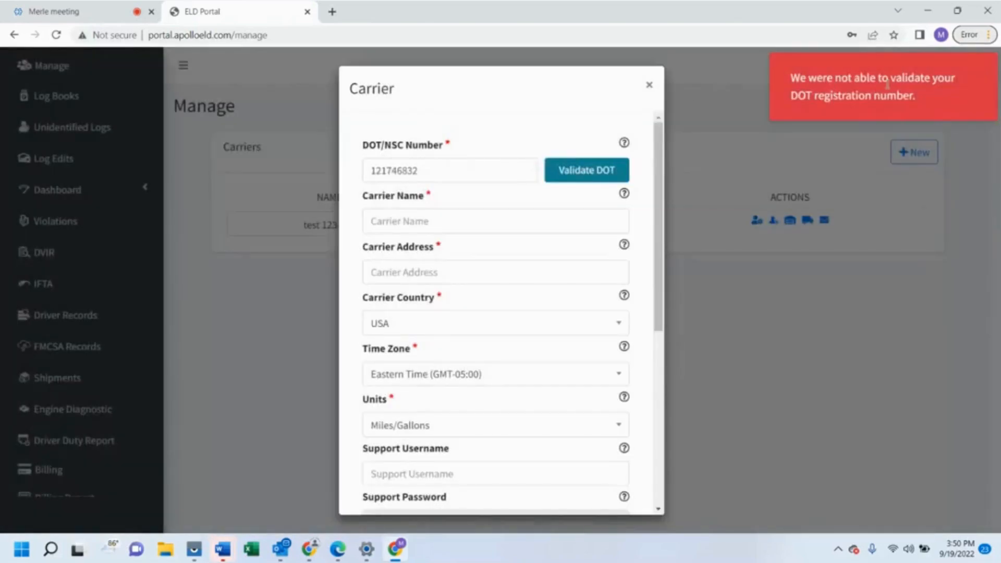
{"action": "left_click", "coordinate": [830, 103]}
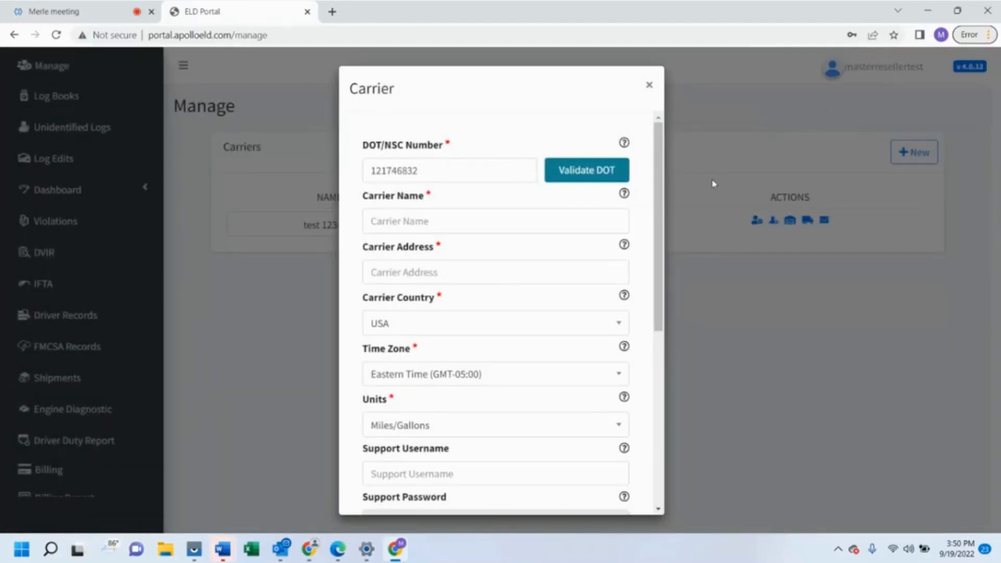
{"action": "left_click_drag", "start_coordinate": [660, 165], "coordinate": [659, 187]}
Enter 'Emma Trucking' as the carrier name, fill in its street address, and review the options below
{"action": "left_click", "coordinate": [513, 180]}
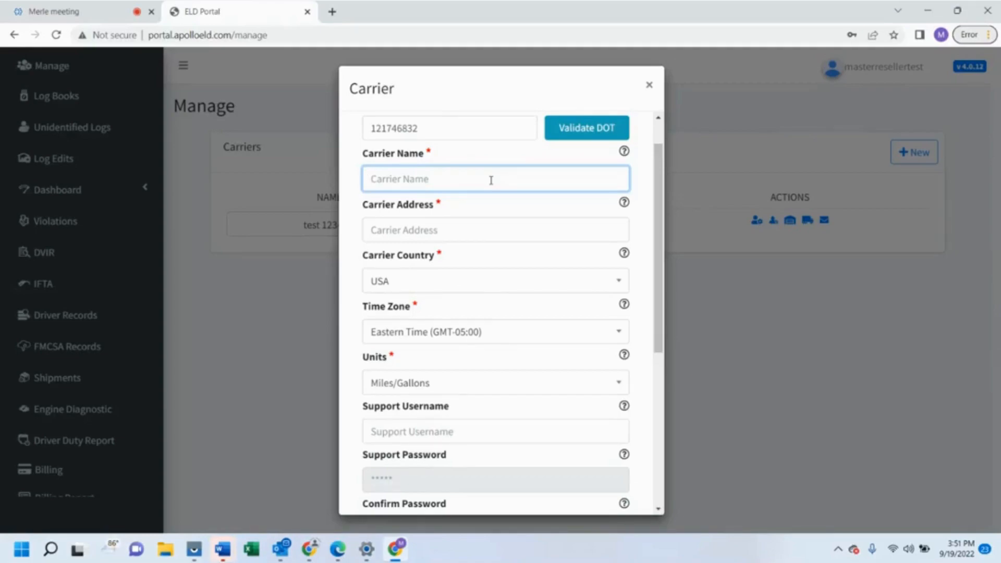
{"action": "type", "text": "Emma Trucking"}
{"action": "left_click", "coordinate": [456, 231]}
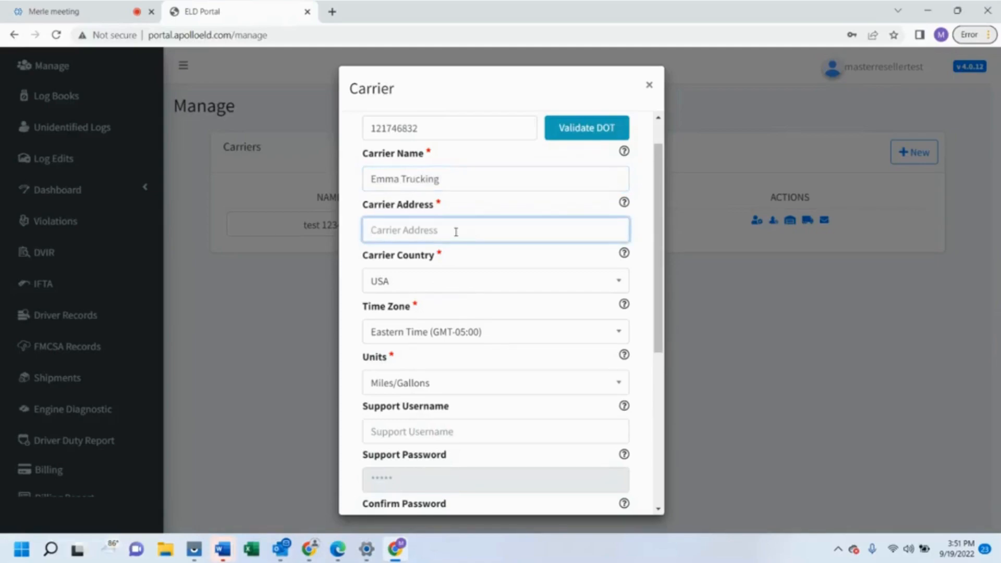
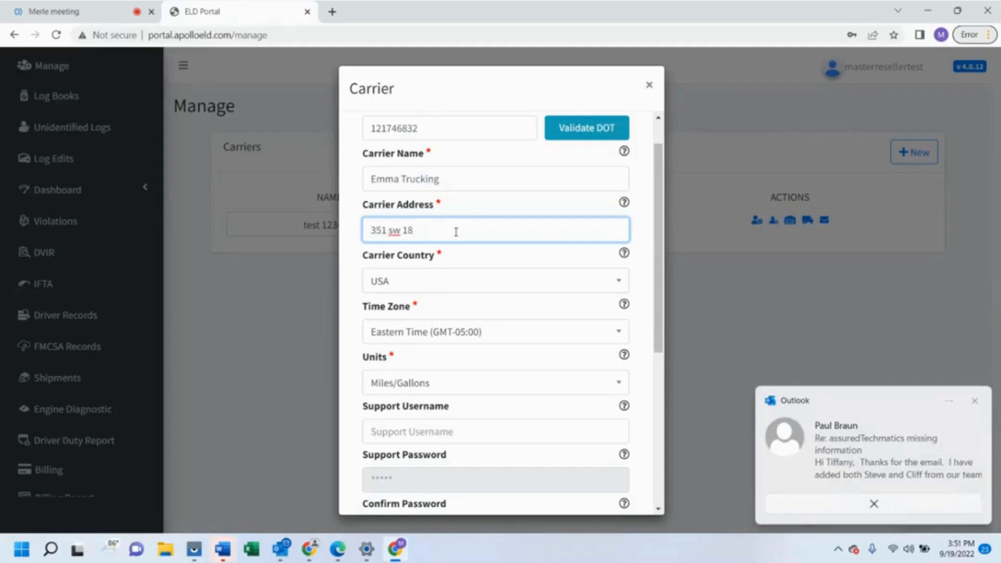
{"action": "left_click", "coordinate": [980, 399]}
{"action": "left_click", "coordinate": [476, 259]}
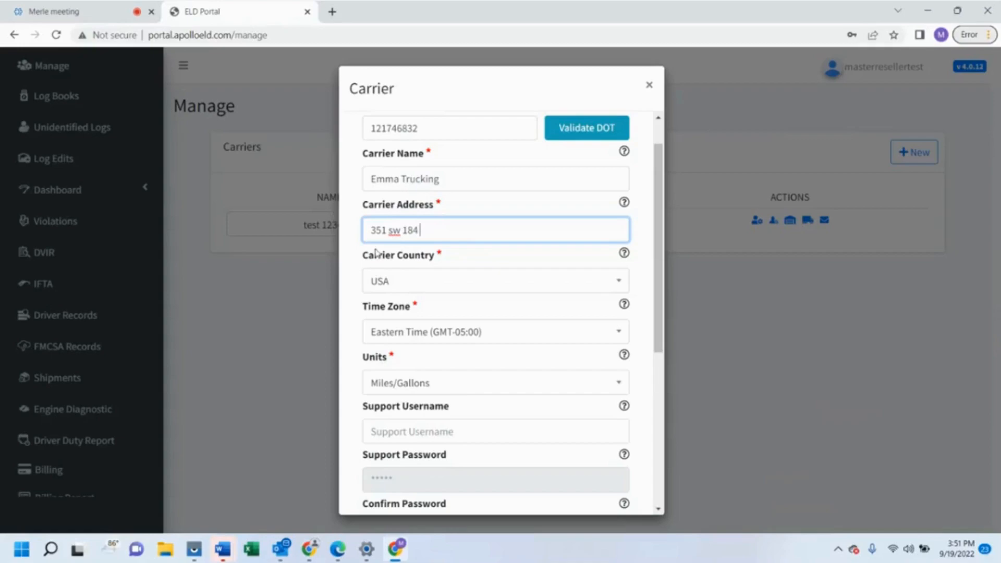
{"action": "scroll", "coordinate": [406, 284], "scroll_direction": "down", "scroll_amount": 2}
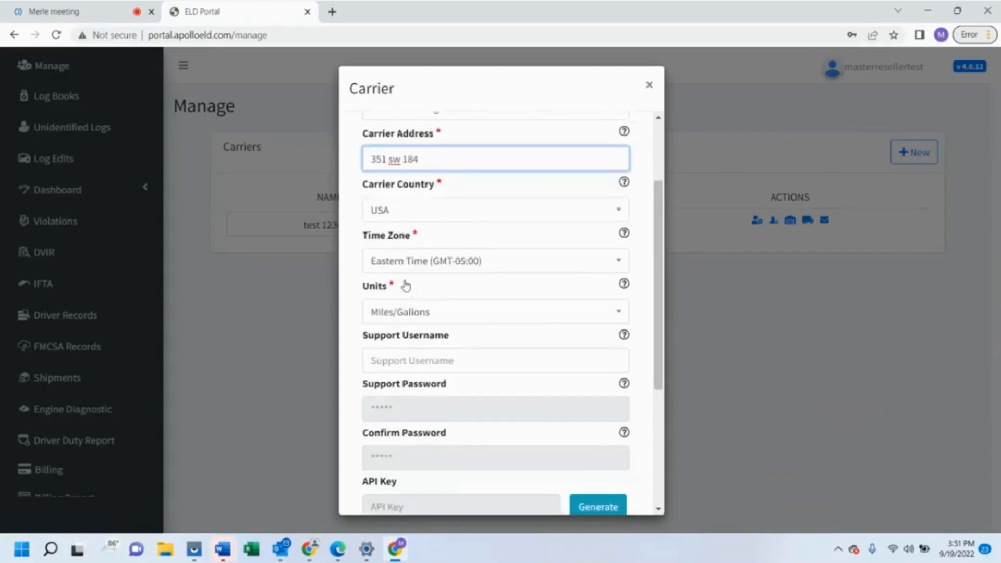
{"action": "scroll", "coordinate": [406, 285], "scroll_direction": "down", "scroll_amount": 2}
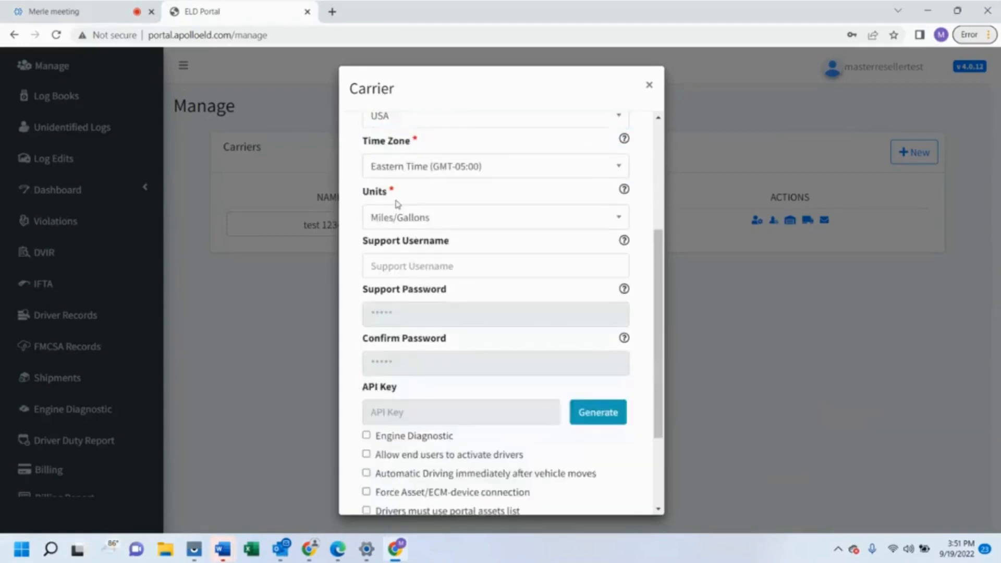
{"action": "scroll", "coordinate": [397, 205], "scroll_direction": "down", "scroll_amount": 2}
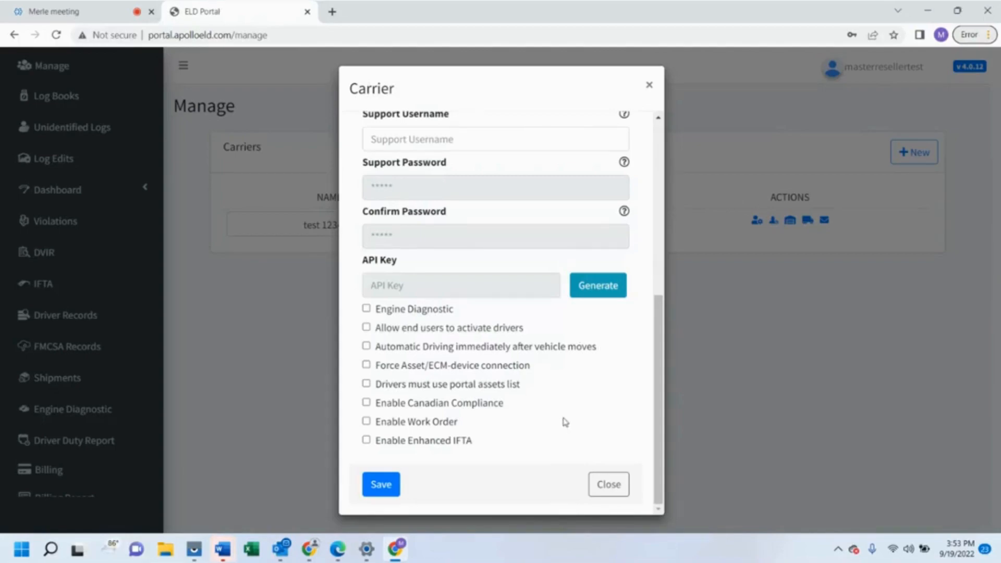
Save the Emma Trucking carrier and accept the default Home Terminal home base
{"action": "left_click", "coordinate": [382, 487]}
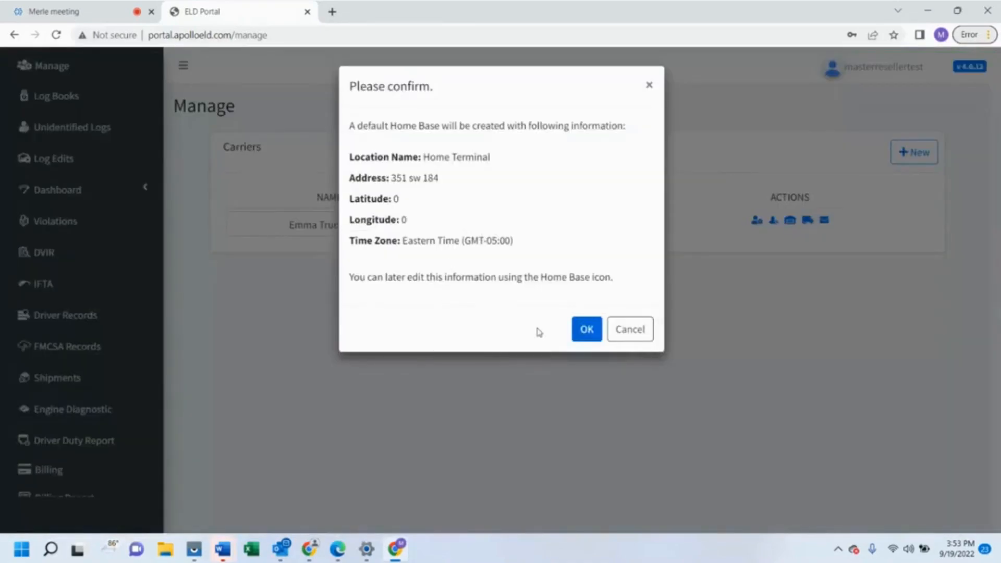
{"action": "left_click", "coordinate": [587, 330]}
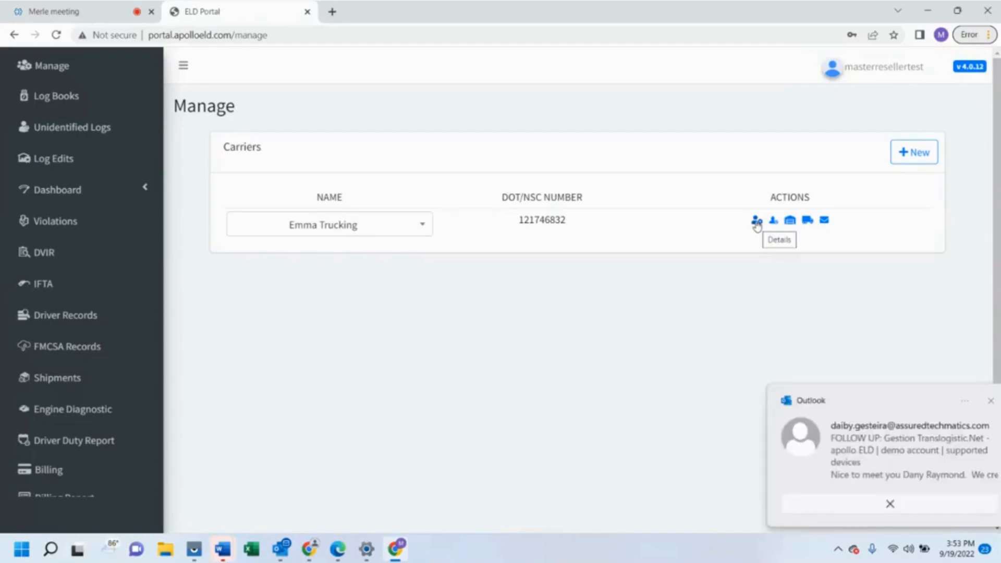
{"action": "left_click", "coordinate": [757, 223]}
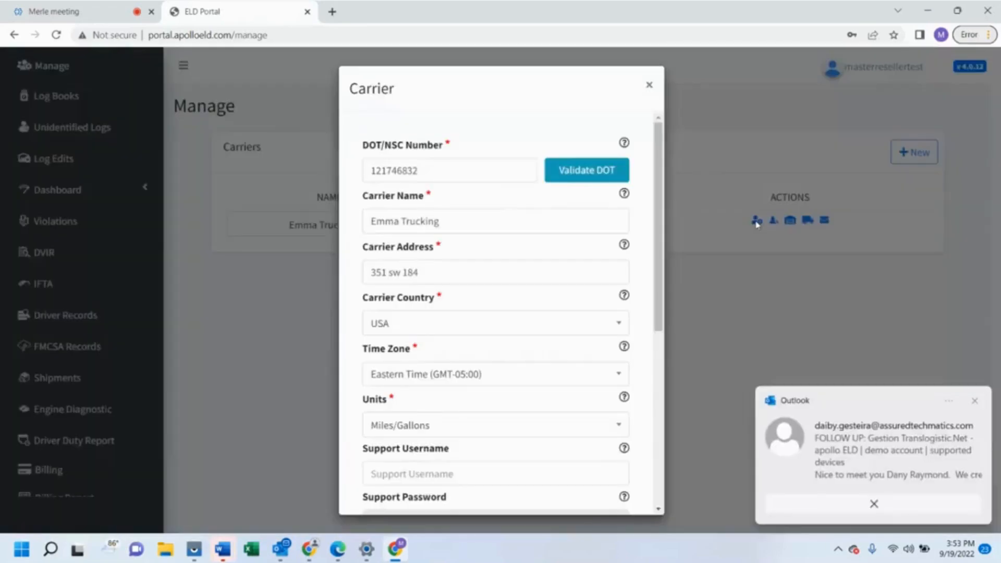
{"action": "left_click", "coordinate": [974, 402]}
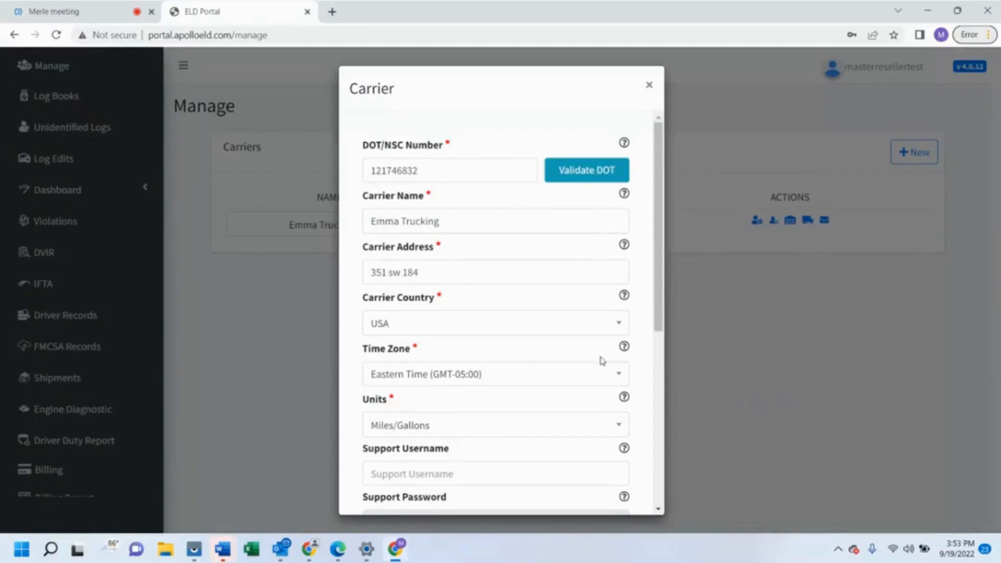
{"action": "scroll", "coordinate": [600, 378], "scroll_direction": "down", "scroll_amount": 2}
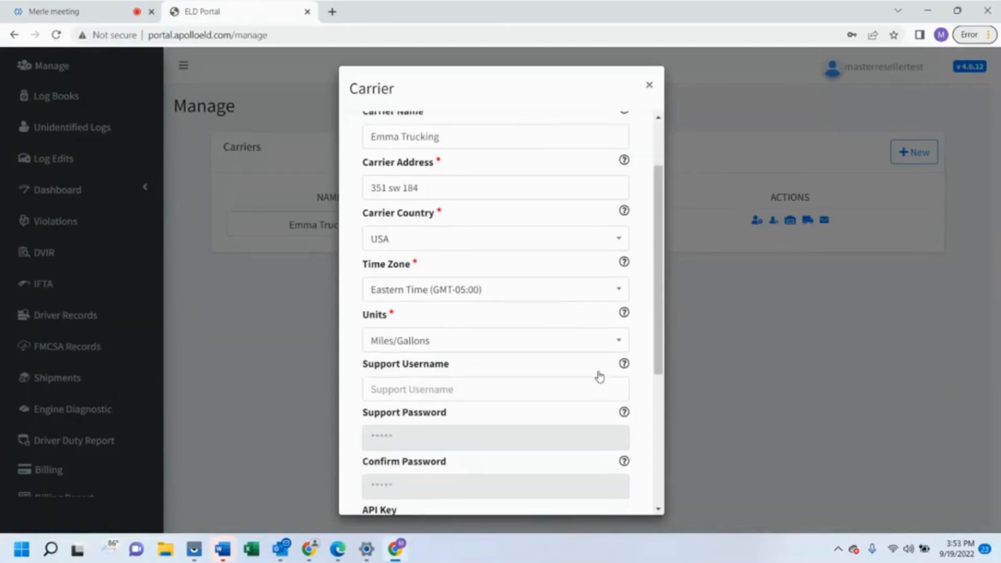
{"action": "scroll", "coordinate": [599, 372], "scroll_direction": "down", "scroll_amount": 2}
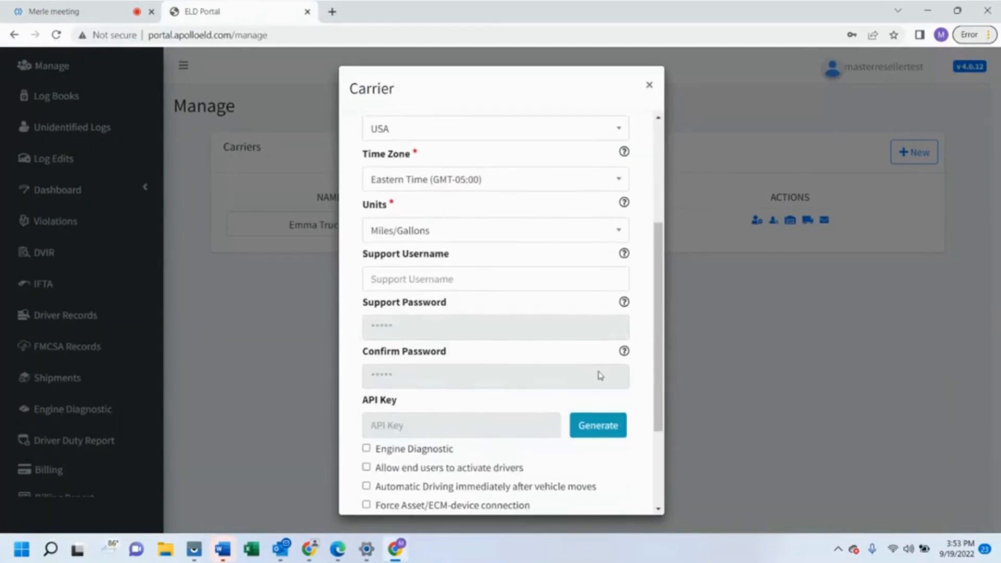
{"action": "scroll", "coordinate": [600, 374], "scroll_direction": "down", "scroll_amount": 2}
{"action": "scroll", "coordinate": [600, 376], "scroll_direction": "down", "scroll_amount": 1}
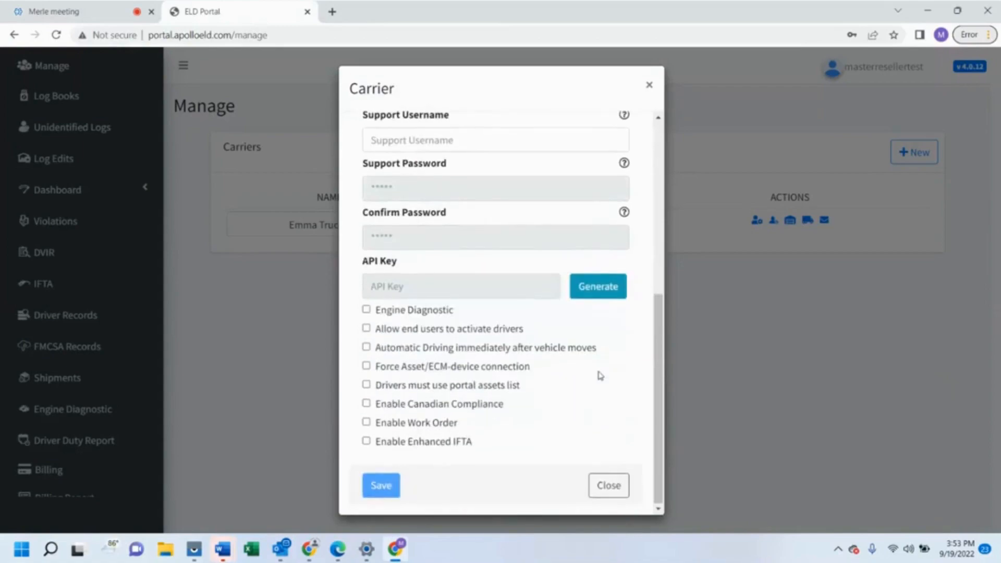
{"action": "scroll", "coordinate": [599, 375], "scroll_direction": "up", "scroll_amount": 1}
{"action": "scroll", "coordinate": [599, 375], "scroll_direction": "up", "scroll_amount": 6}
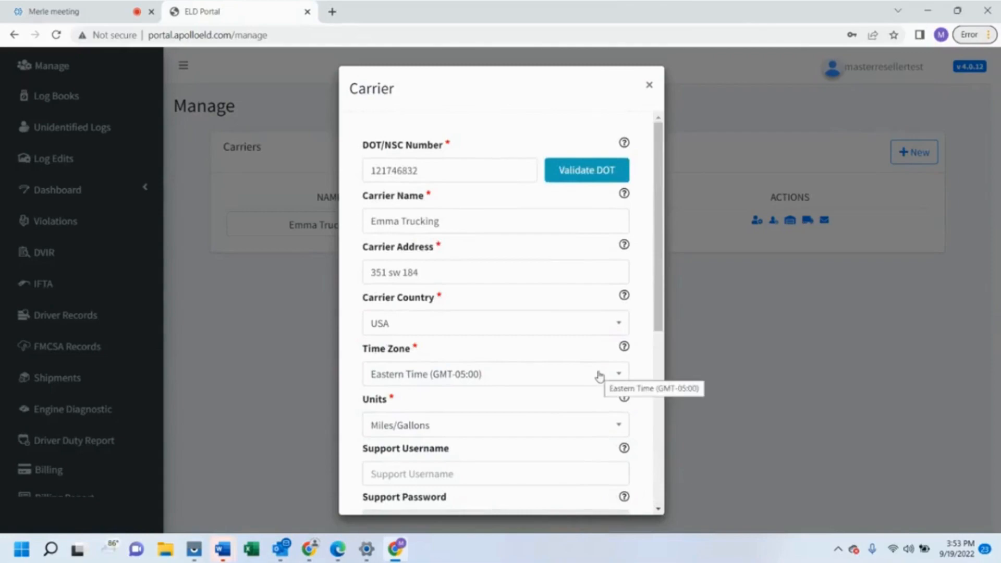
{"action": "scroll", "coordinate": [600, 375], "scroll_direction": "down", "scroll_amount": 3}
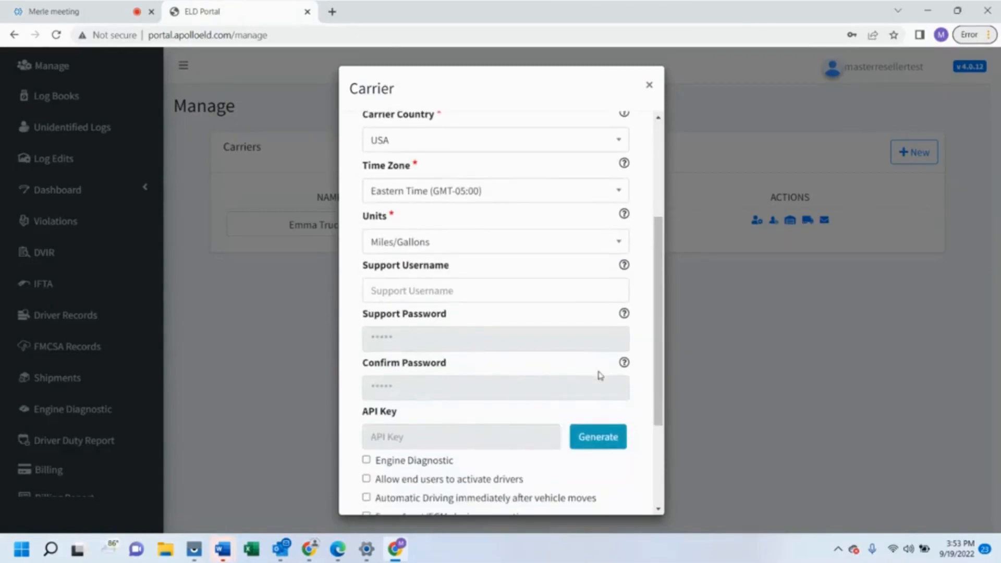
{"action": "scroll", "coordinate": [600, 375], "scroll_direction": "down", "scroll_amount": 3}
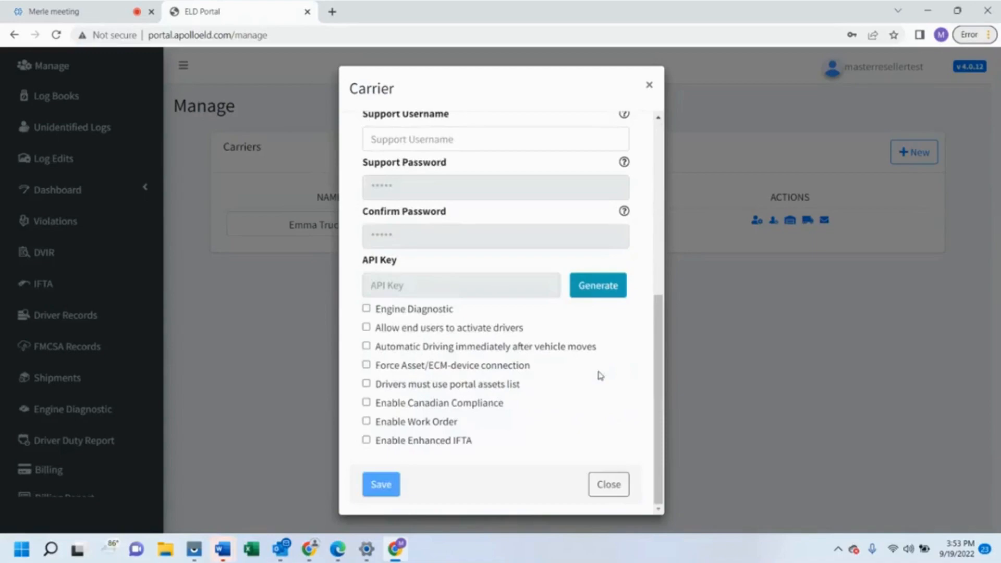
{"action": "left_click", "coordinate": [620, 489]}
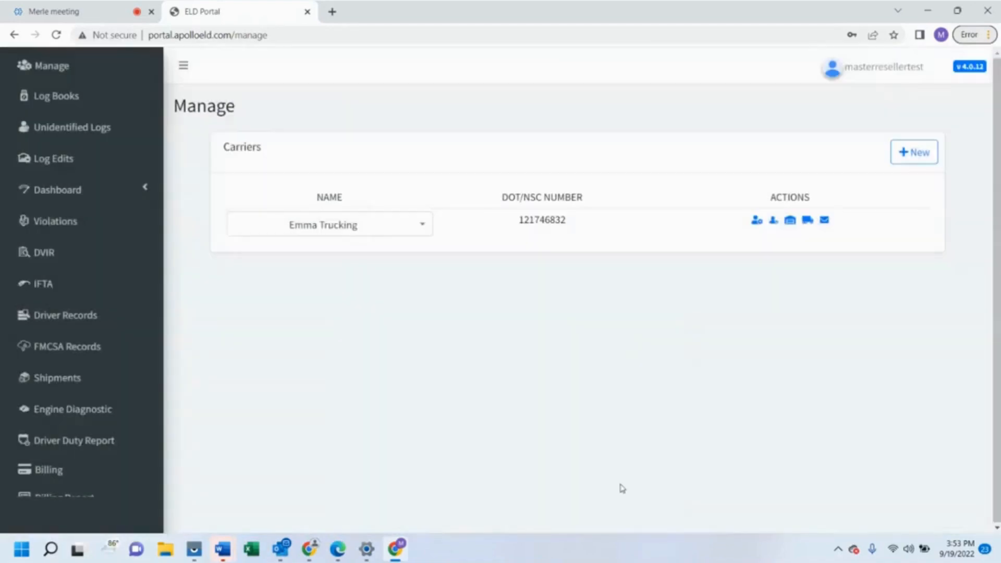
Start a new driver for Emma Trucking and enter the driver's first and last name
{"action": "left_click", "coordinate": [773, 222]}
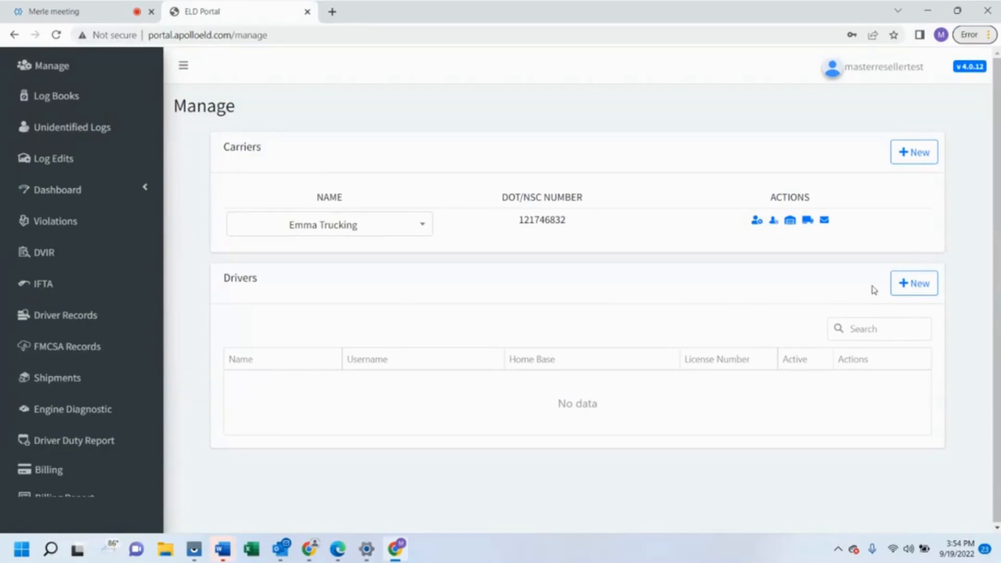
{"action": "left_click", "coordinate": [901, 288]}
{"action": "left_click", "coordinate": [432, 177]}
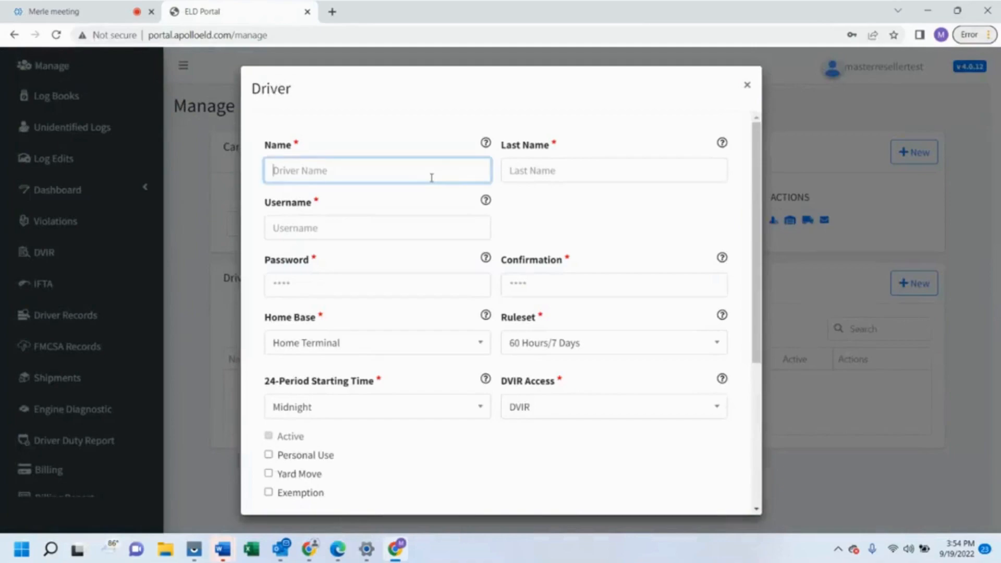
{"action": "left_click", "coordinate": [562, 174]}
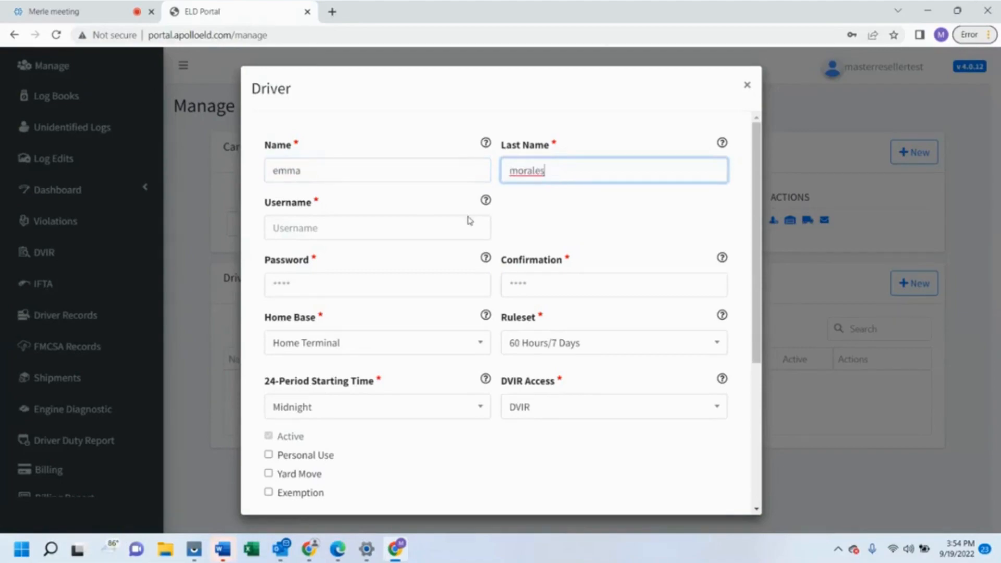
Give the driver a username and a password, repeating it in the confirmation field
{"action": "left_click", "coordinate": [406, 226]}
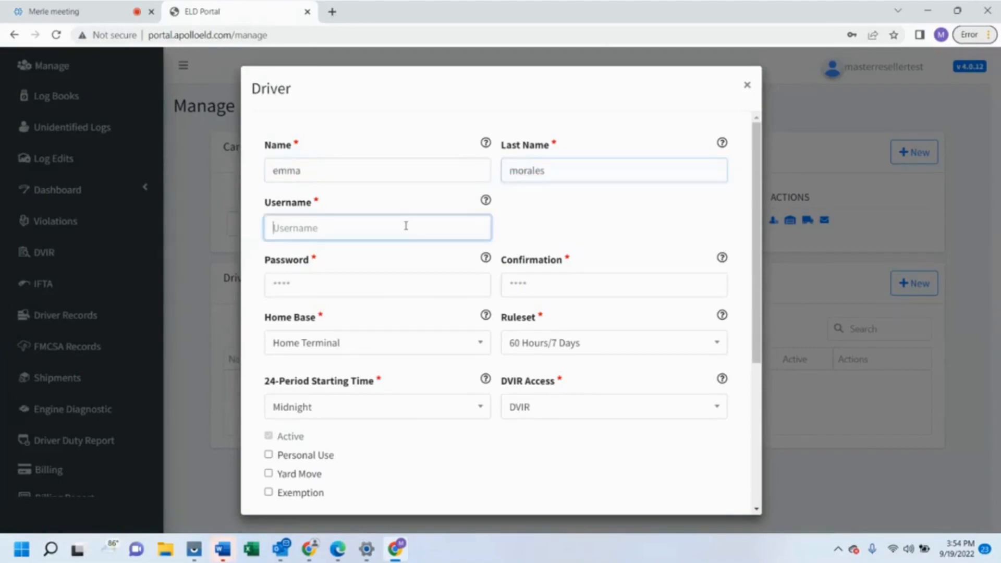
{"action": "type", "text": "Emma1104"}
{"action": "left_click", "coordinate": [372, 298]}
{"action": "left_click", "coordinate": [360, 286]}
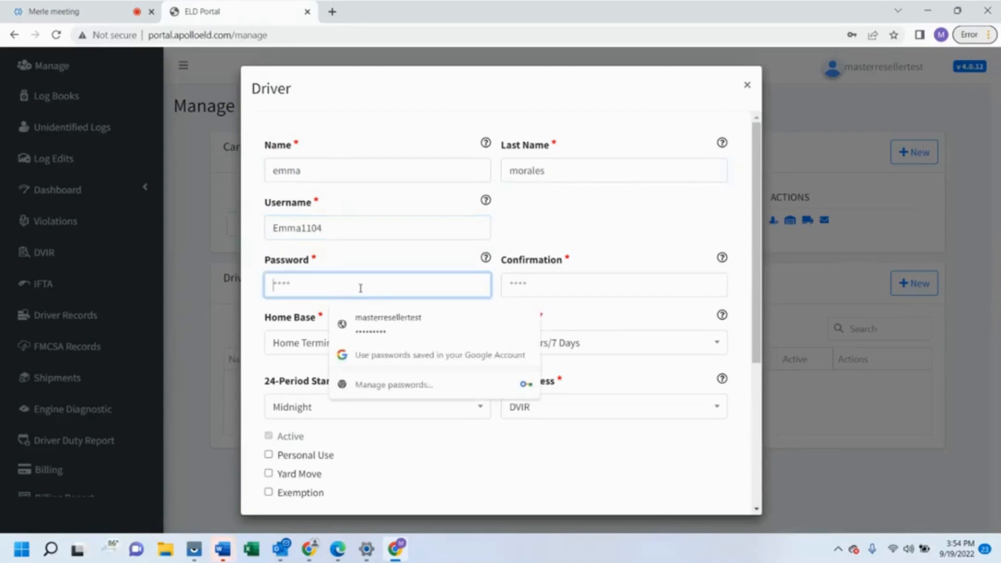
{"action": "type", "text": "12345"}
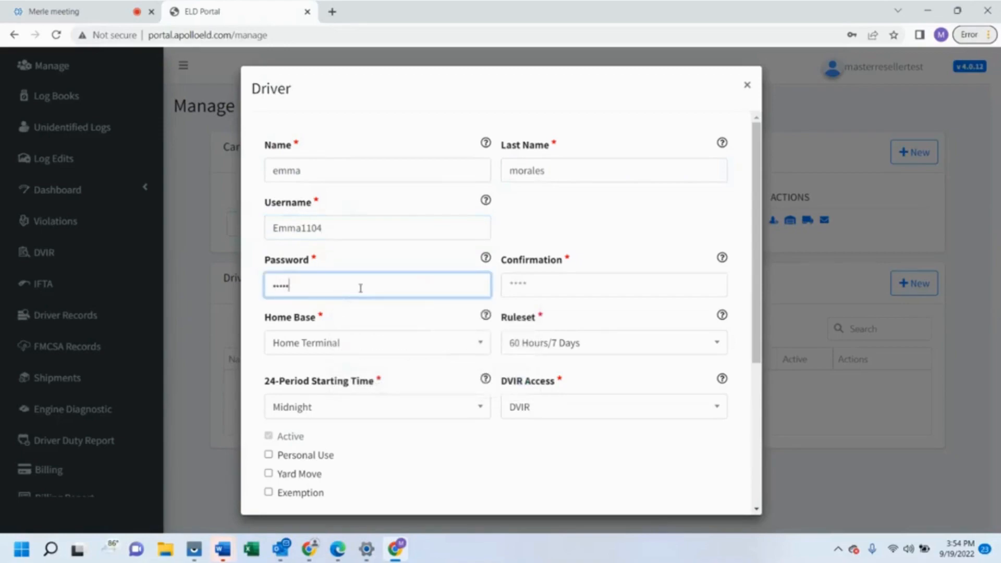
{"action": "left_click", "coordinate": [522, 288]}
{"action": "type", "text": "123"}
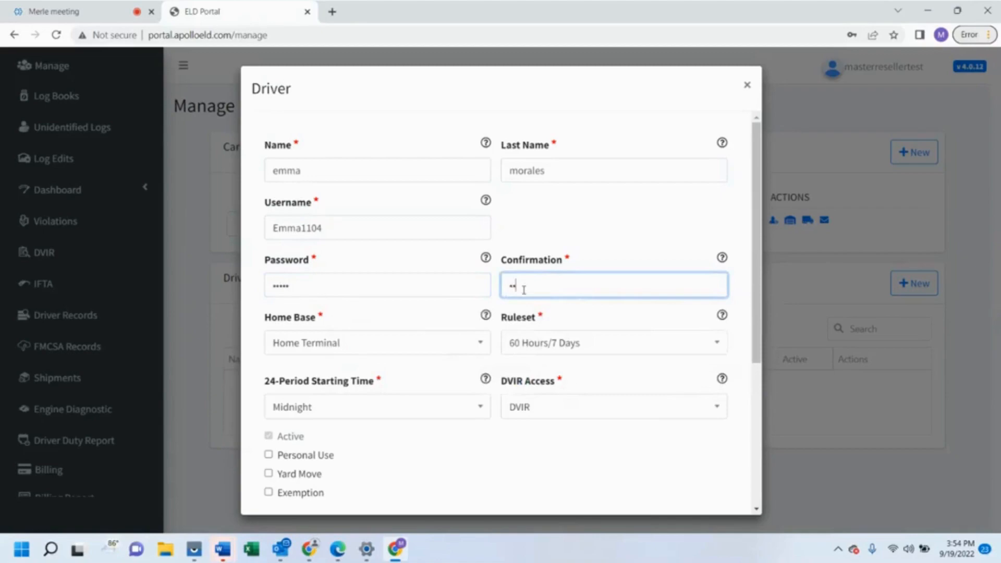
{"action": "type", "text": "45"}
Choose the 70 Hours/8 Days ruleset and keep DVIR as the DVIR Access option
{"action": "scroll", "coordinate": [411, 330], "scroll_direction": "down", "scroll_amount": 2}
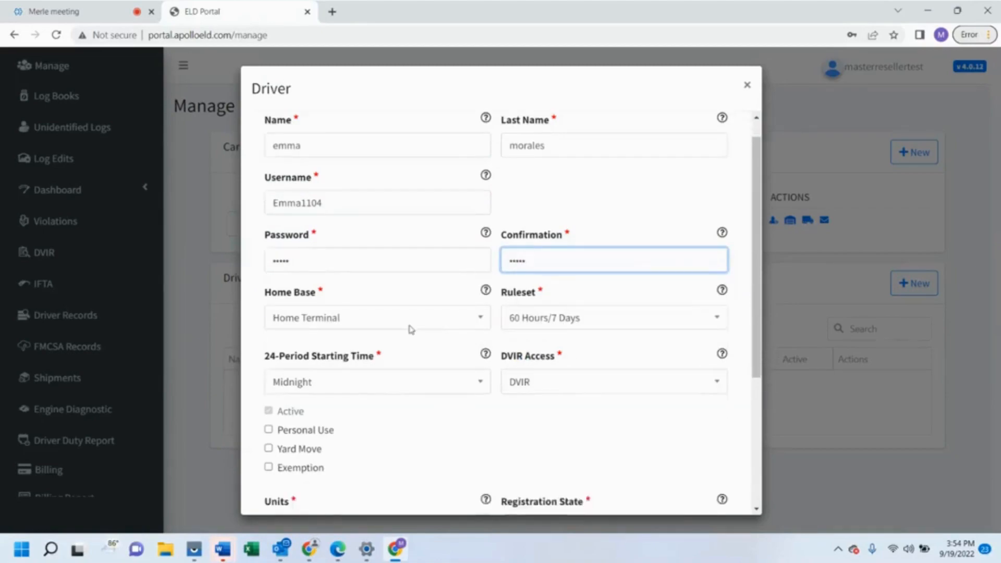
{"action": "scroll", "coordinate": [411, 330], "scroll_direction": "down", "scroll_amount": 2}
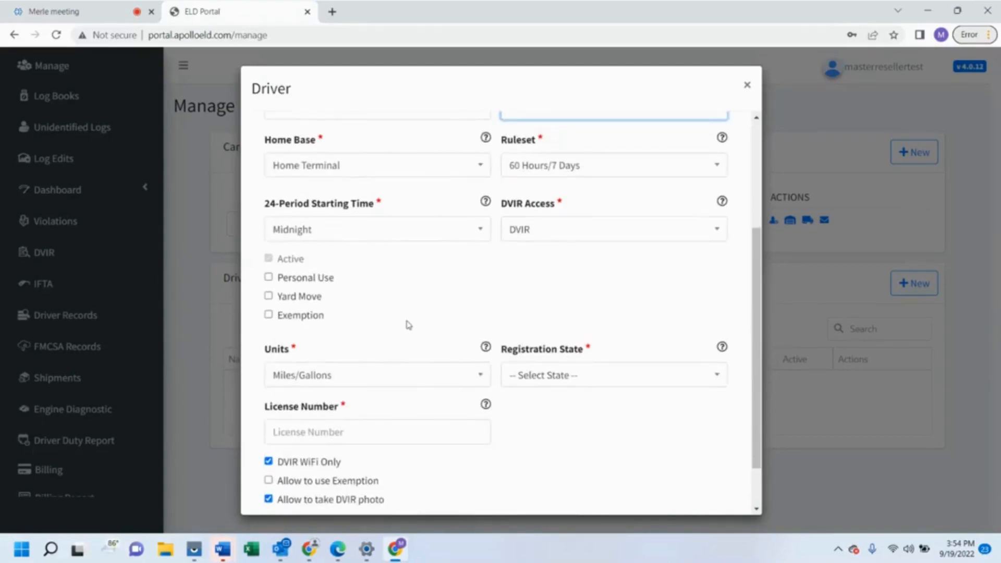
{"action": "left_click", "coordinate": [633, 166]}
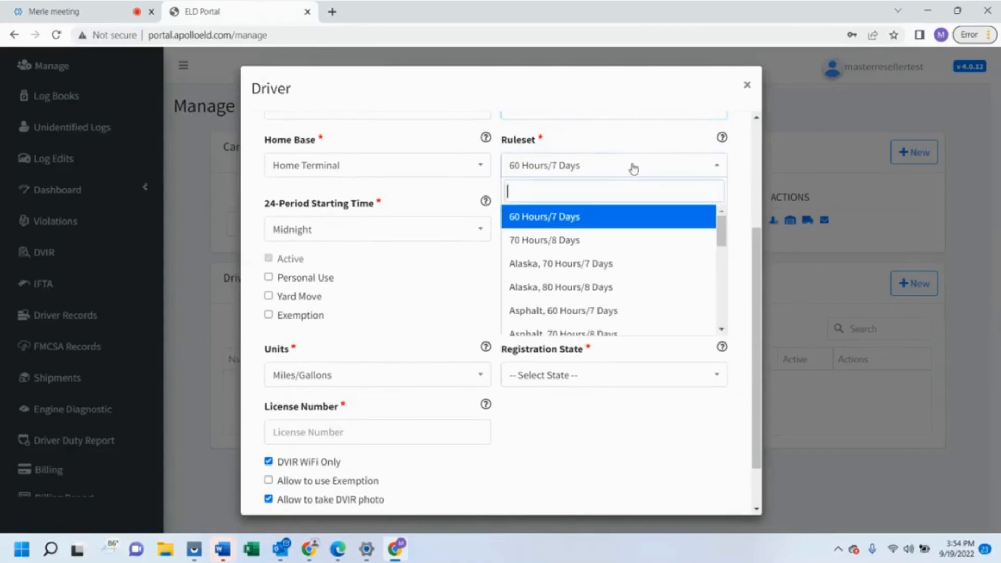
{"action": "left_click", "coordinate": [572, 241]}
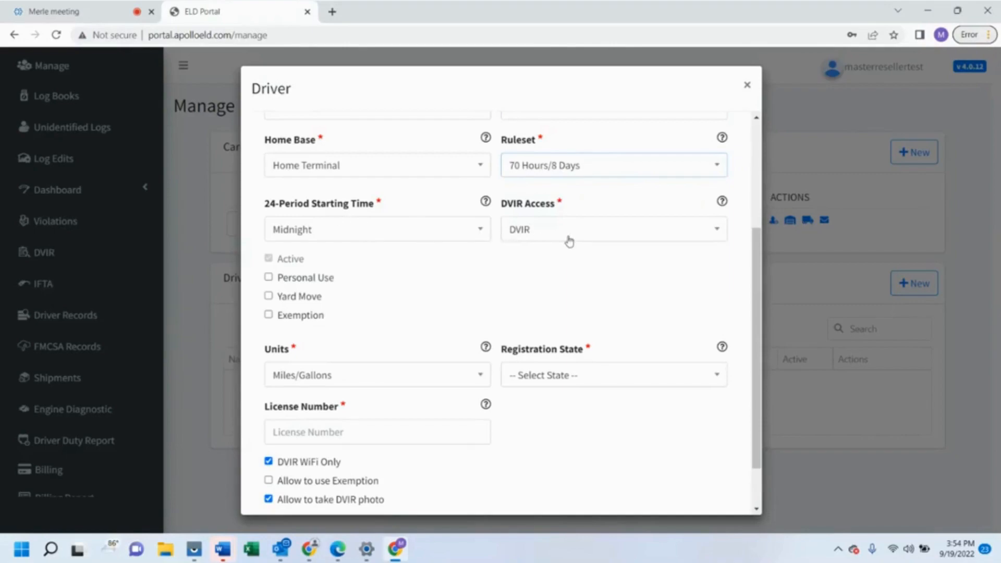
{"action": "left_click", "coordinate": [604, 237]}
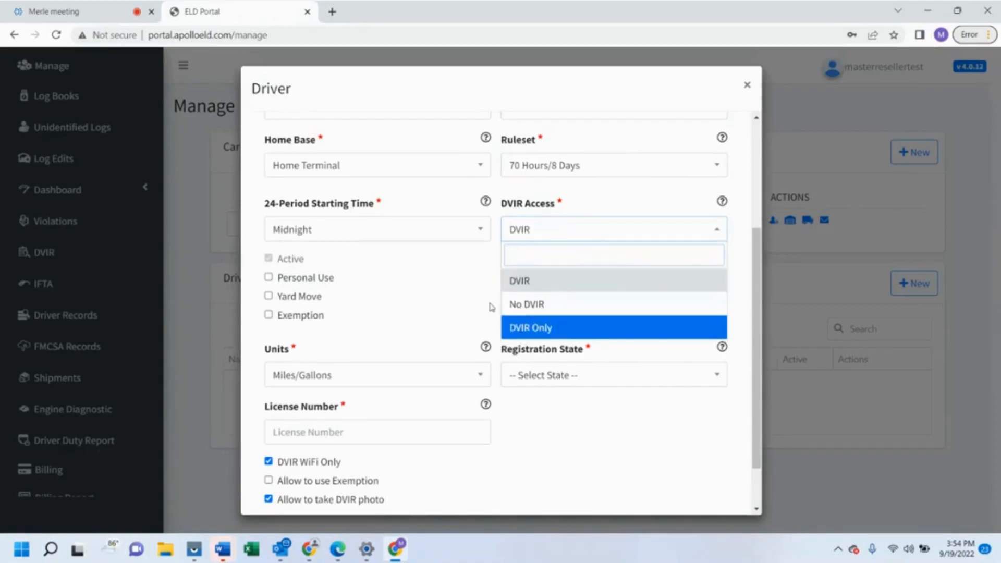
{"action": "left_click", "coordinate": [520, 282]}
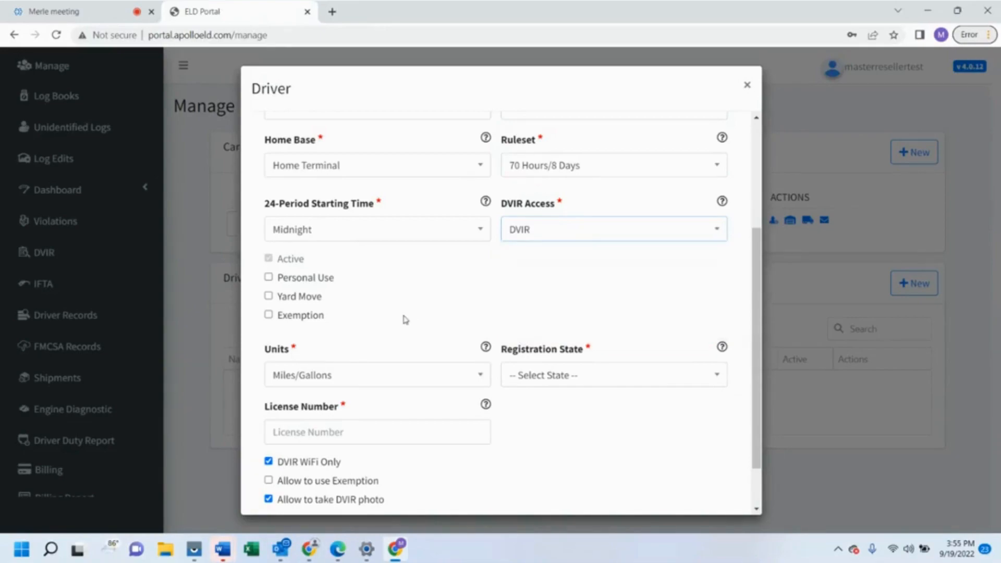
{"action": "scroll", "coordinate": [405, 319], "scroll_direction": "up", "scroll_amount": 1}
Scroll the Driver form down to the Personal Use, Yard Move and Exemption options
{"action": "scroll", "coordinate": [405, 319], "scroll_direction": "down", "scroll_amount": 3}
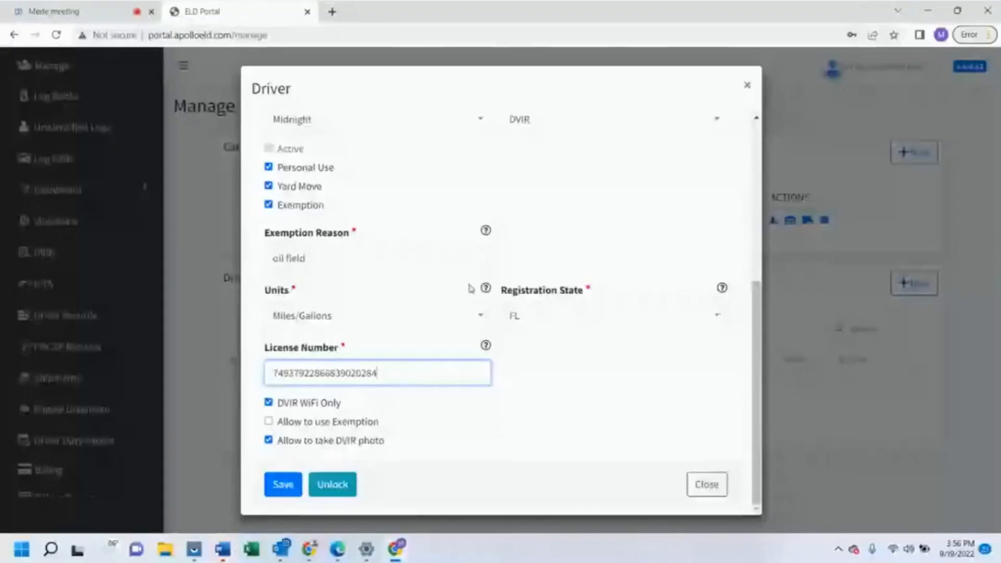
Save the completed driver record under Emma Trucking
{"action": "mouse_move", "coordinate": [487, 290]}
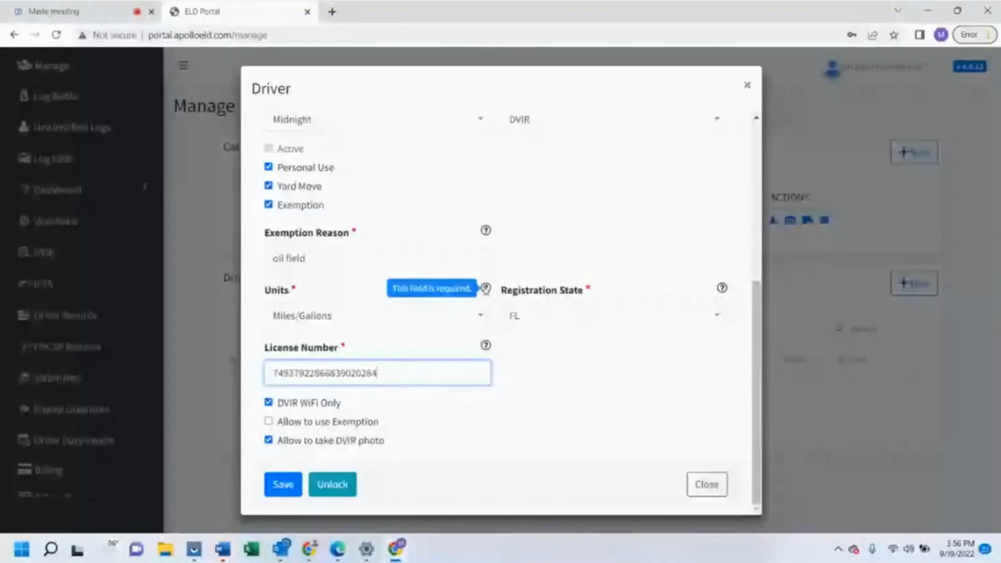
{"action": "mouse_move", "coordinate": [485, 232]}
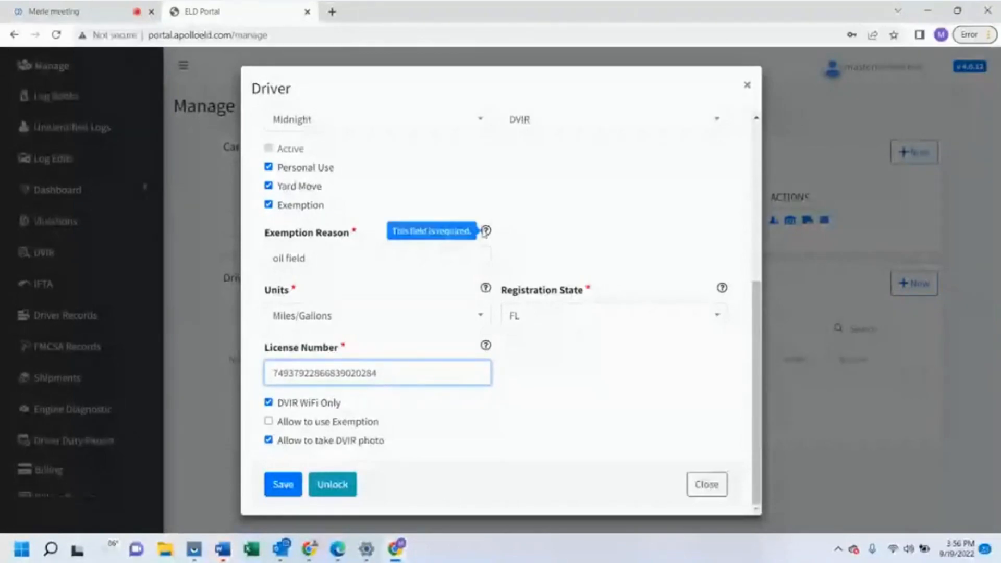
{"action": "mouse_move", "coordinate": [724, 290]}
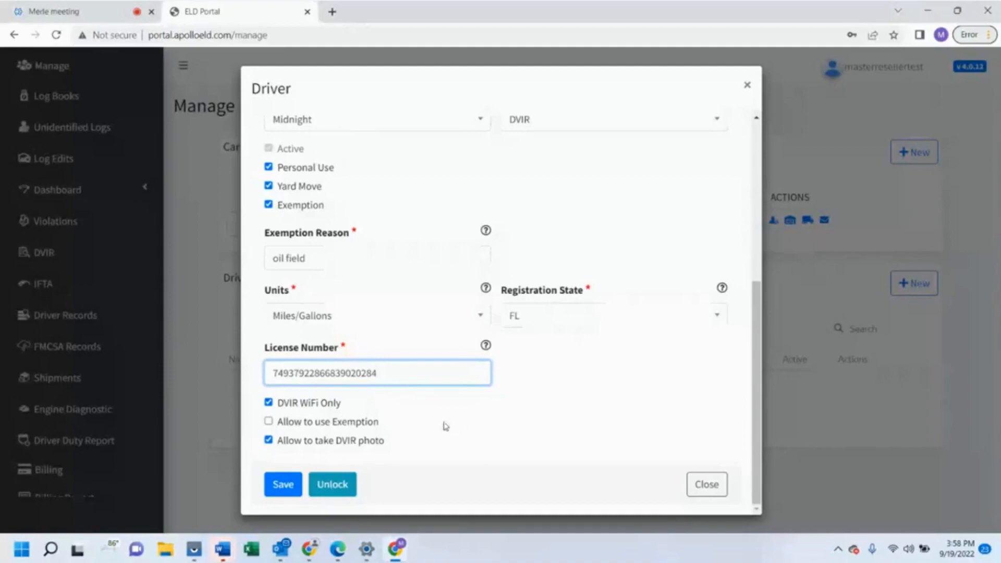
{"action": "left_click", "coordinate": [285, 487]}
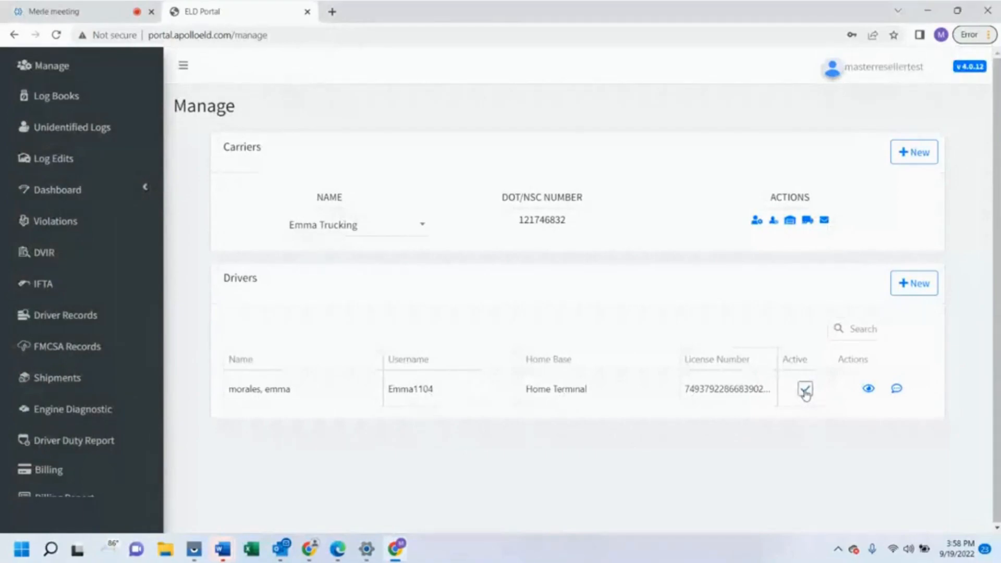
Open the saved driver's details and look over the username and form fields
{"action": "left_click", "coordinate": [872, 392]}
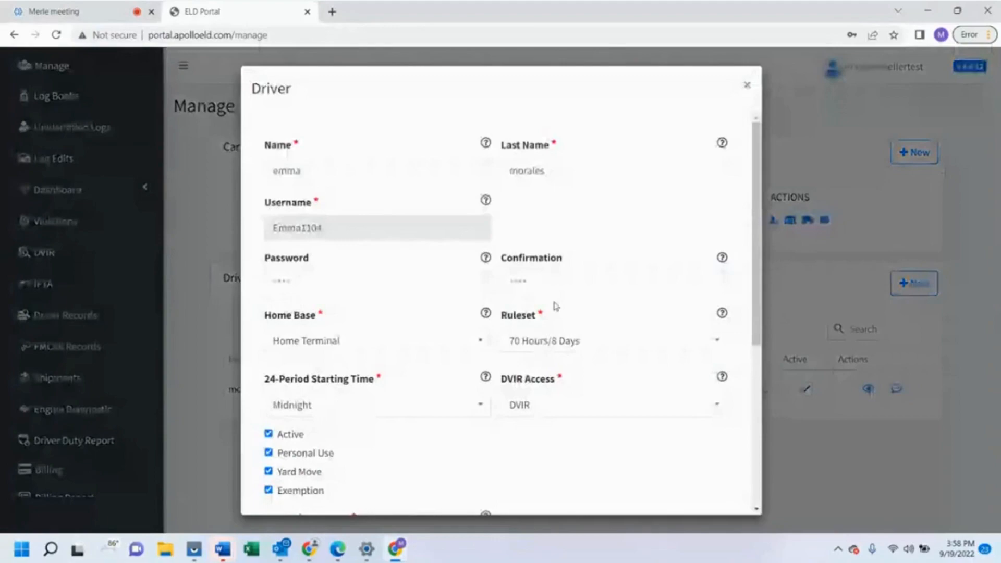
{"action": "scroll", "coordinate": [556, 306], "scroll_direction": "down", "scroll_amount": 2}
{"action": "scroll", "coordinate": [478, 227], "scroll_direction": "up", "scroll_amount": 2}
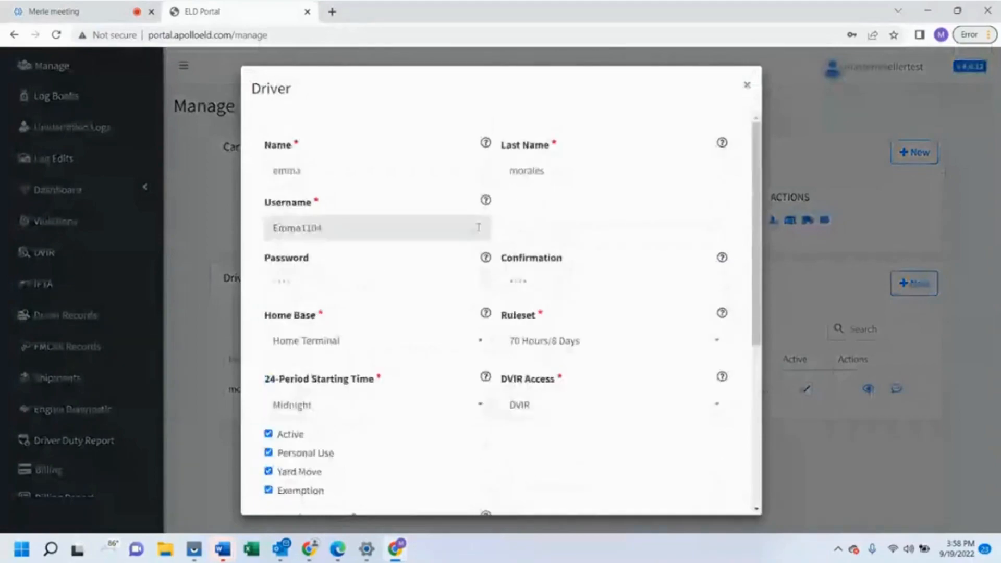
{"action": "left_click", "coordinate": [478, 227]}
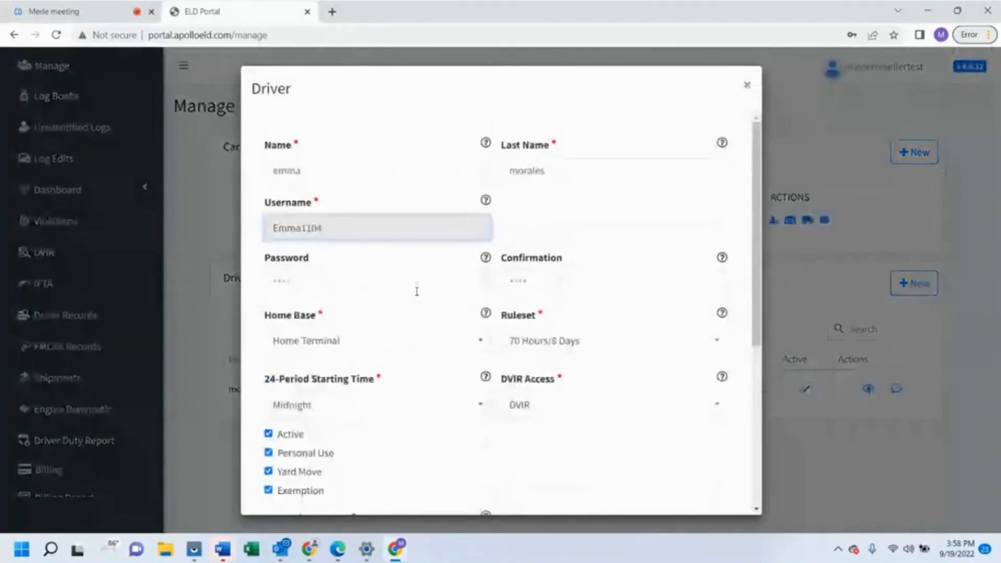
{"action": "scroll", "coordinate": [417, 291], "scroll_direction": "down", "scroll_amount": 1}
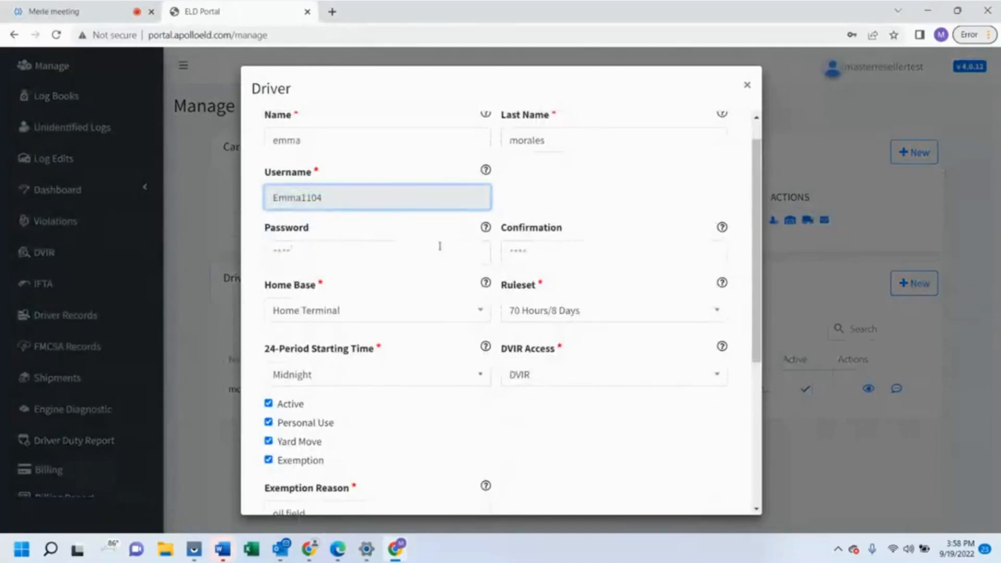
{"action": "scroll", "coordinate": [443, 278], "scroll_direction": "down", "scroll_amount": 1}
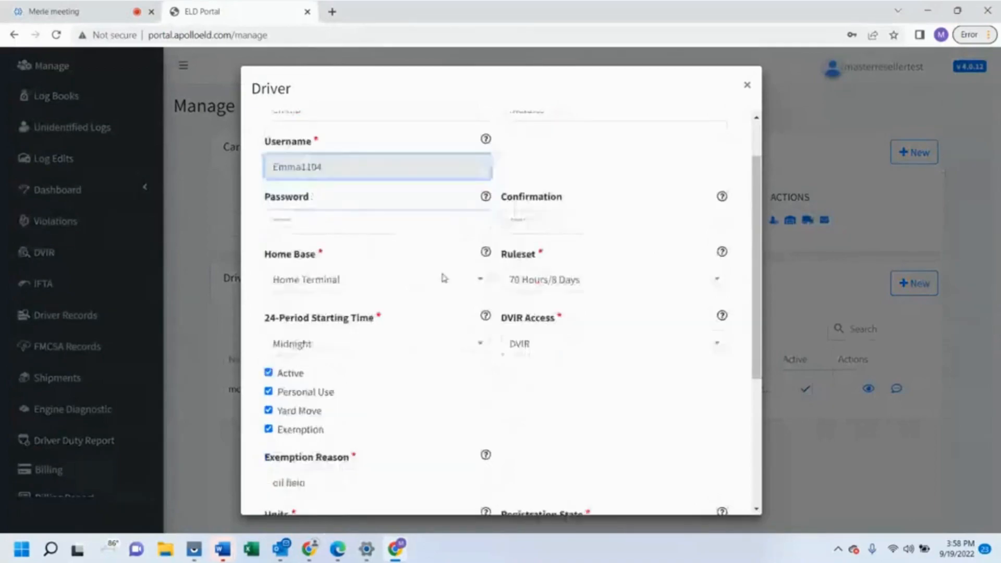
{"action": "scroll", "coordinate": [444, 278], "scroll_direction": "down", "scroll_amount": 2}
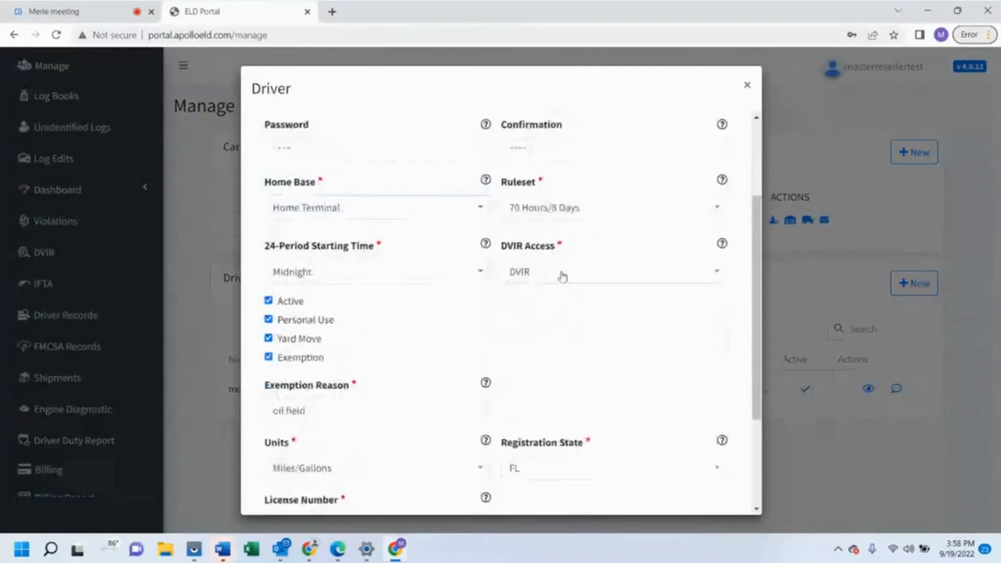
Confirm DVIR access is still DVIR and scroll through the remaining driver settings
{"action": "left_click", "coordinate": [562, 277]}
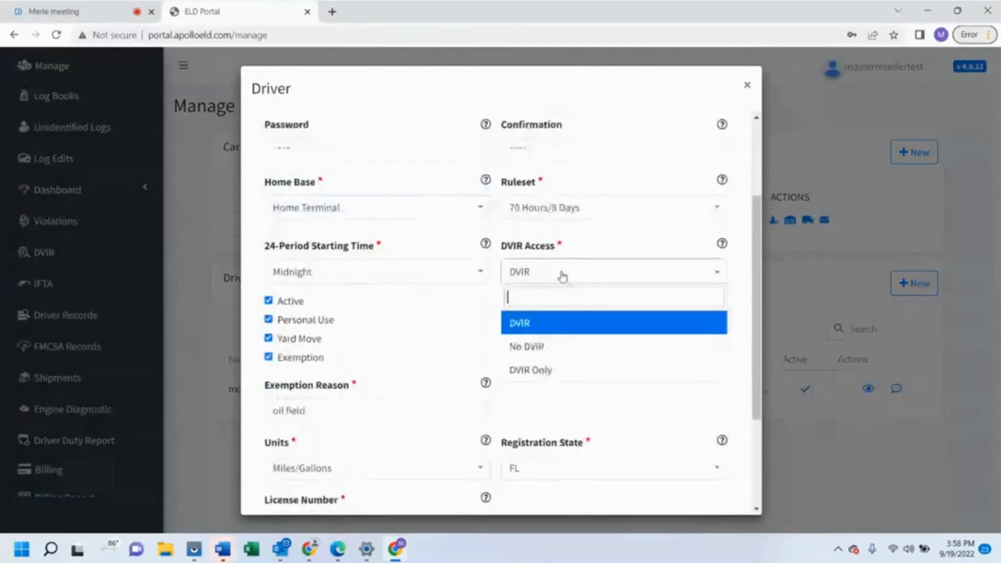
{"action": "left_click", "coordinate": [562, 276]}
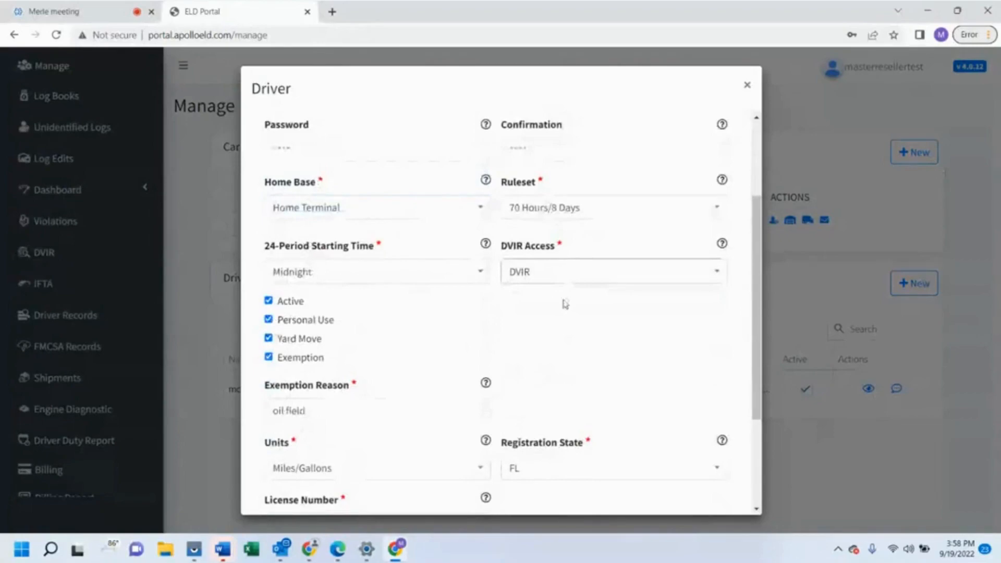
{"action": "scroll", "coordinate": [565, 304], "scroll_direction": "down", "scroll_amount": 1}
{"action": "scroll", "coordinate": [567, 291], "scroll_direction": "down", "scroll_amount": 1}
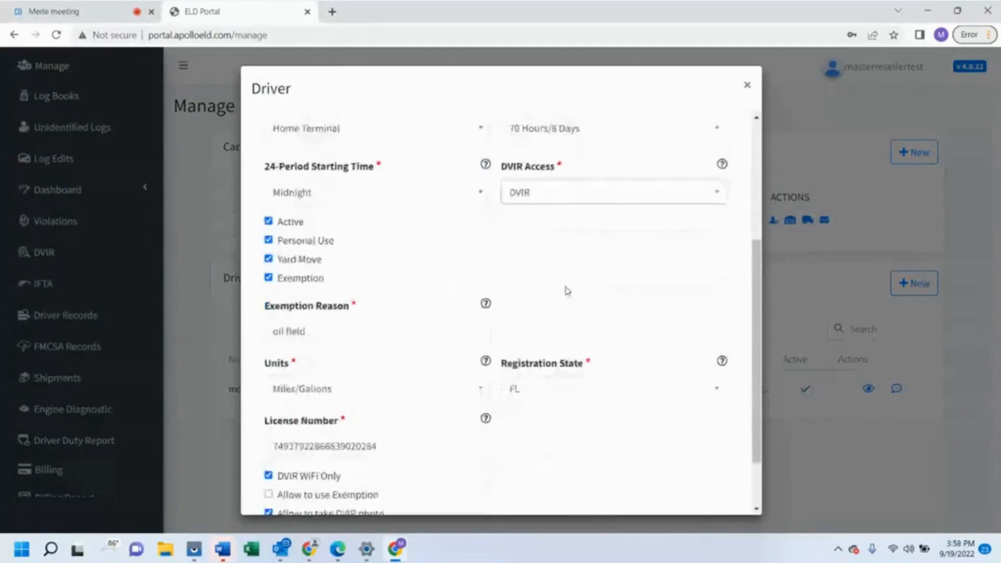
{"action": "scroll", "coordinate": [568, 291], "scroll_direction": "up", "scroll_amount": 1}
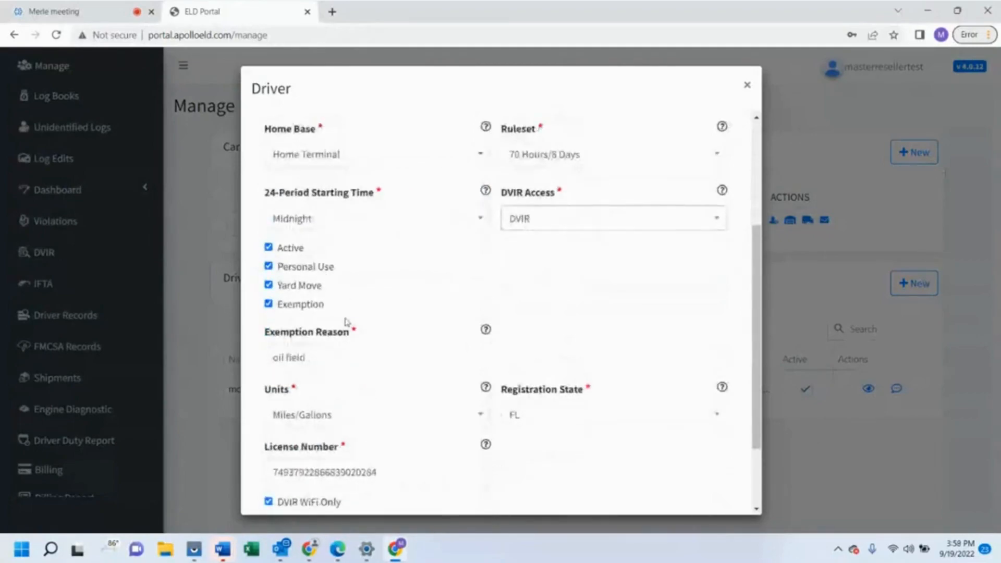
{"action": "scroll", "coordinate": [347, 322], "scroll_direction": "down", "scroll_amount": 2}
{"action": "scroll", "coordinate": [346, 322], "scroll_direction": "up", "scroll_amount": 2}
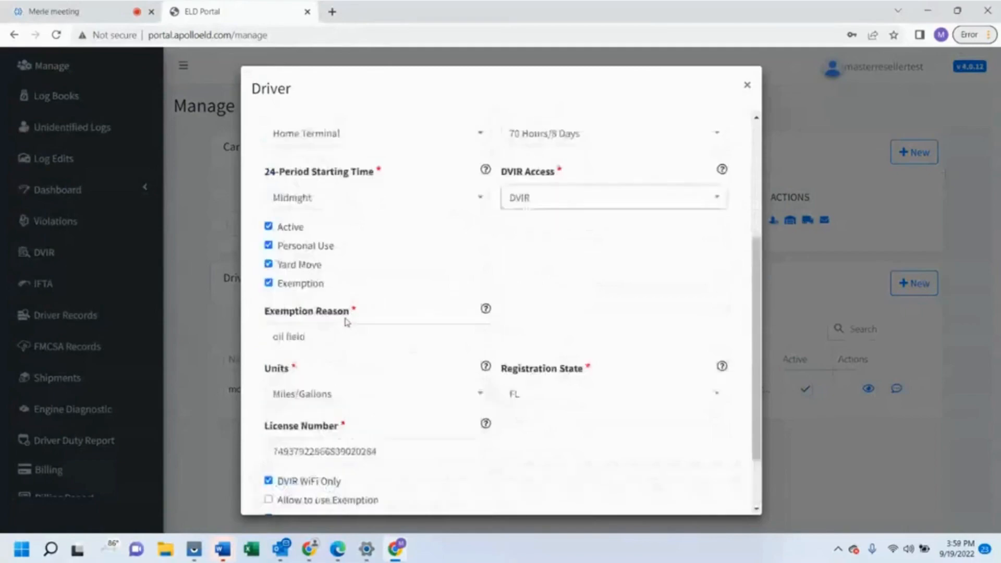
{"action": "scroll", "coordinate": [347, 322], "scroll_direction": "up", "scroll_amount": 1}
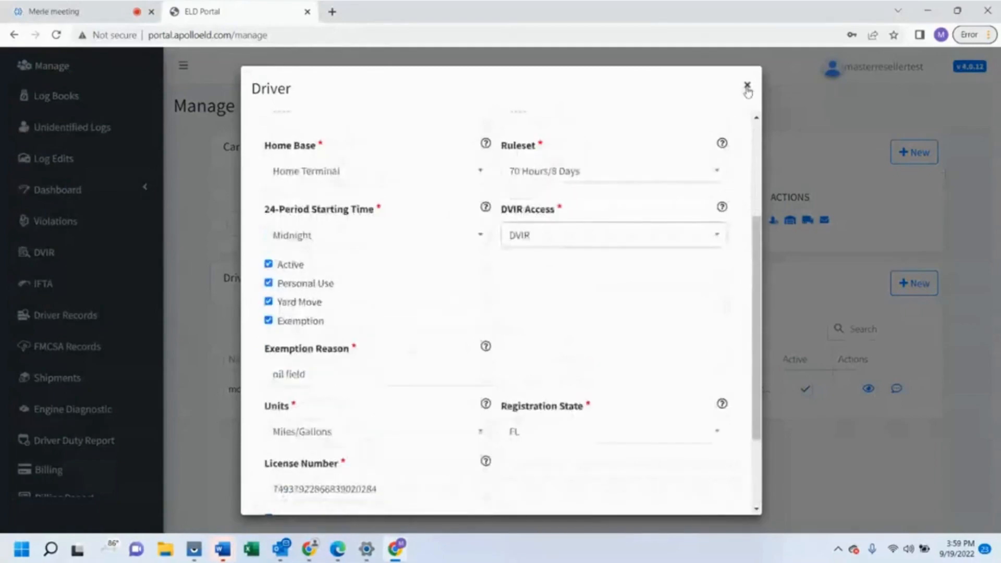
{"action": "left_click", "coordinate": [747, 86]}
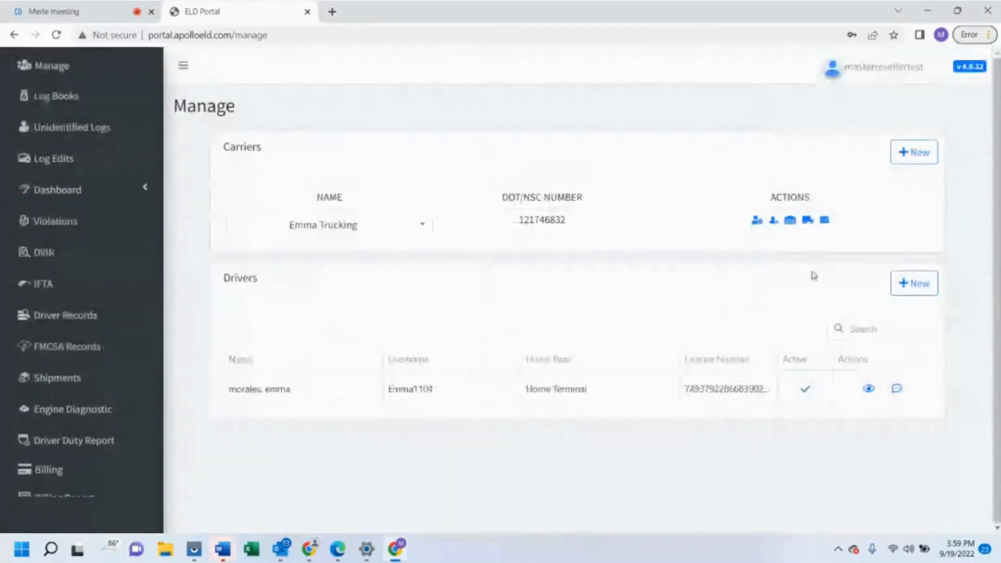
{"action": "left_click", "coordinate": [792, 228]}
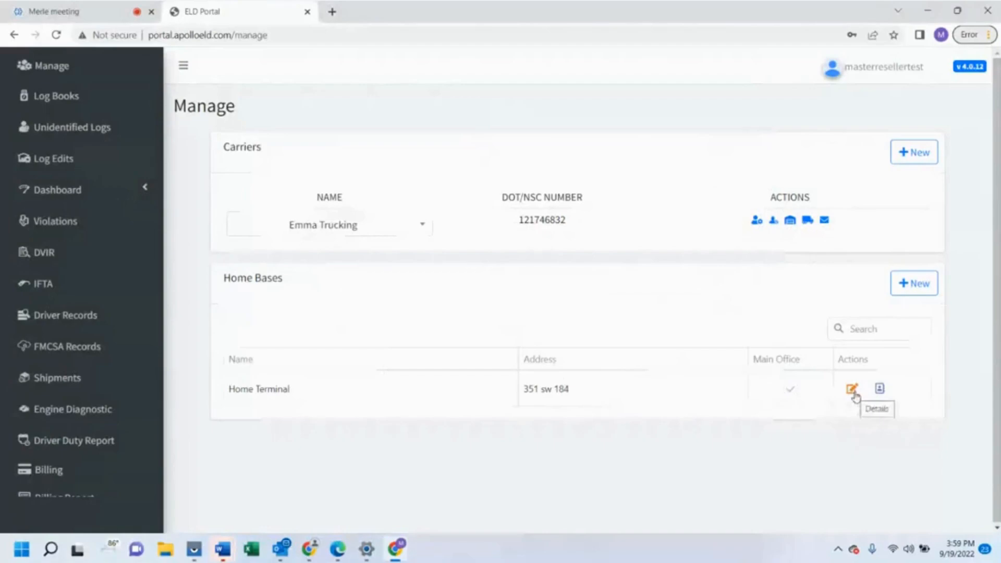
{"action": "left_click", "coordinate": [880, 391]}
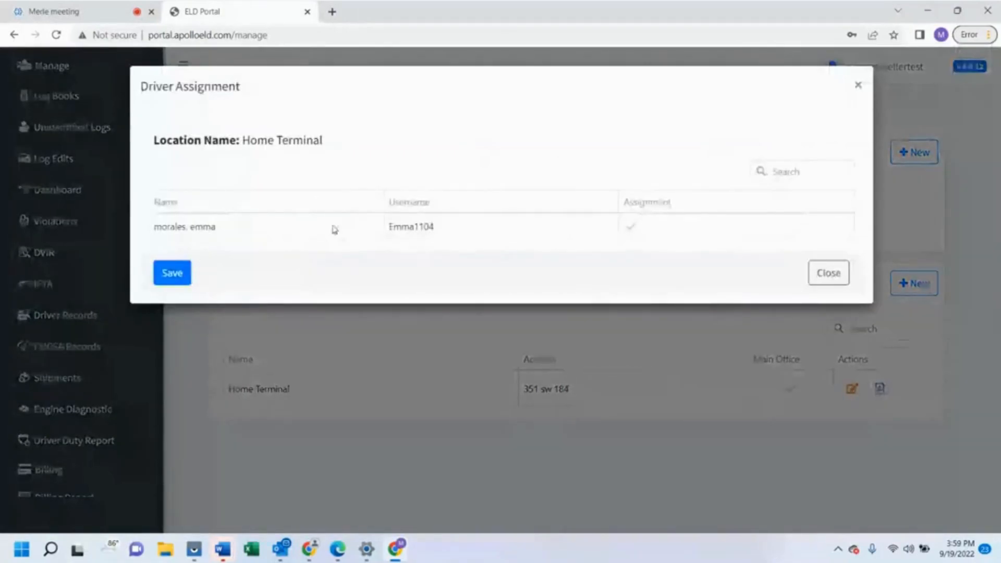
{"action": "left_click", "coordinate": [858, 86]}
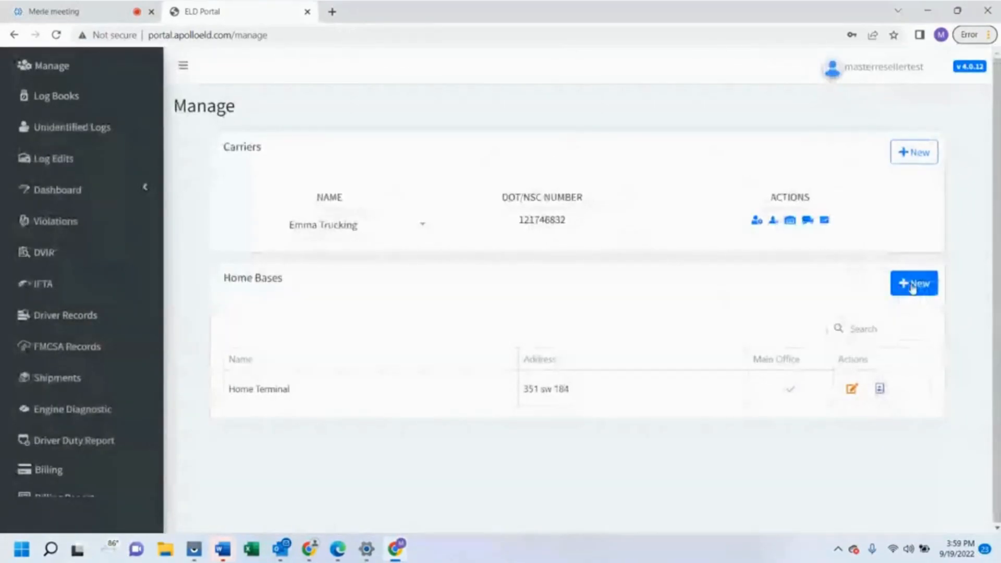
{"action": "left_click", "coordinate": [911, 288]}
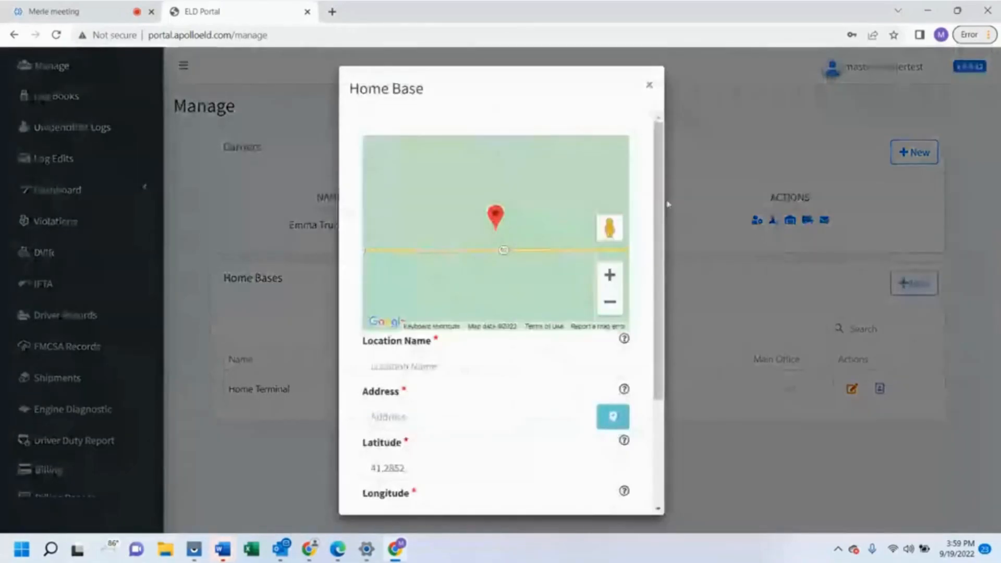
{"action": "left_click", "coordinate": [668, 204]}
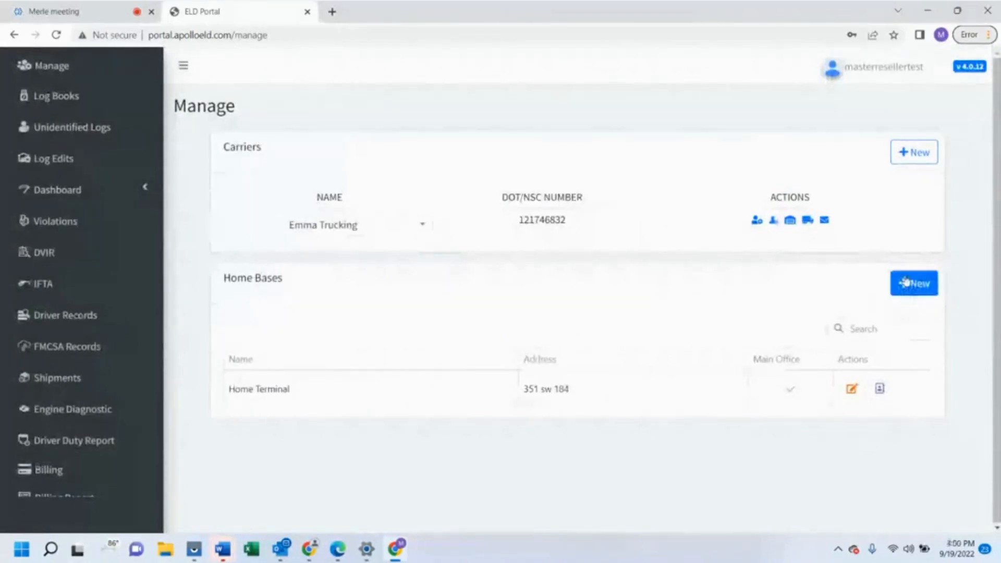
{"action": "left_click", "coordinate": [905, 282]}
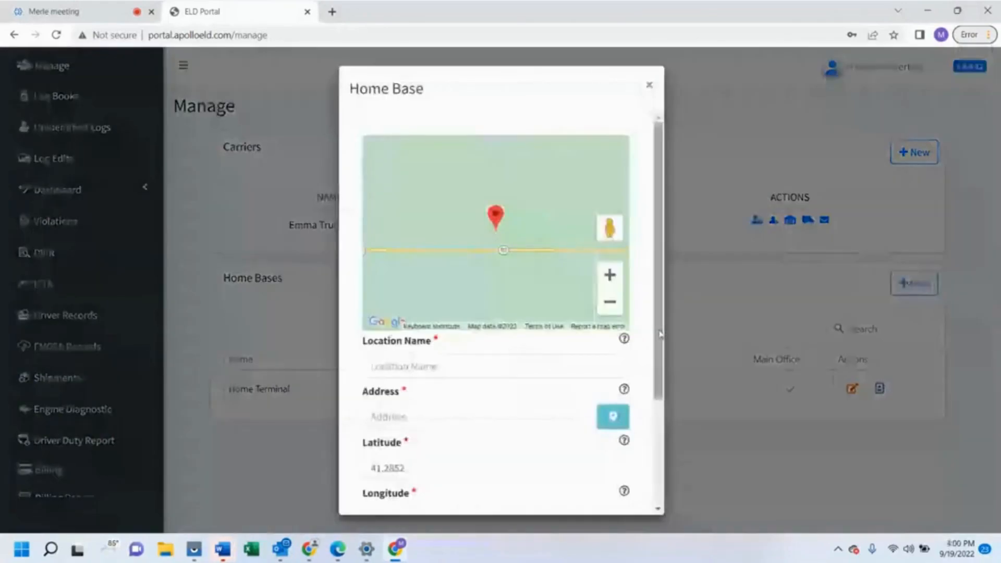
{"action": "left_click_drag", "start_coordinate": [659, 332], "coordinate": [809, 423]}
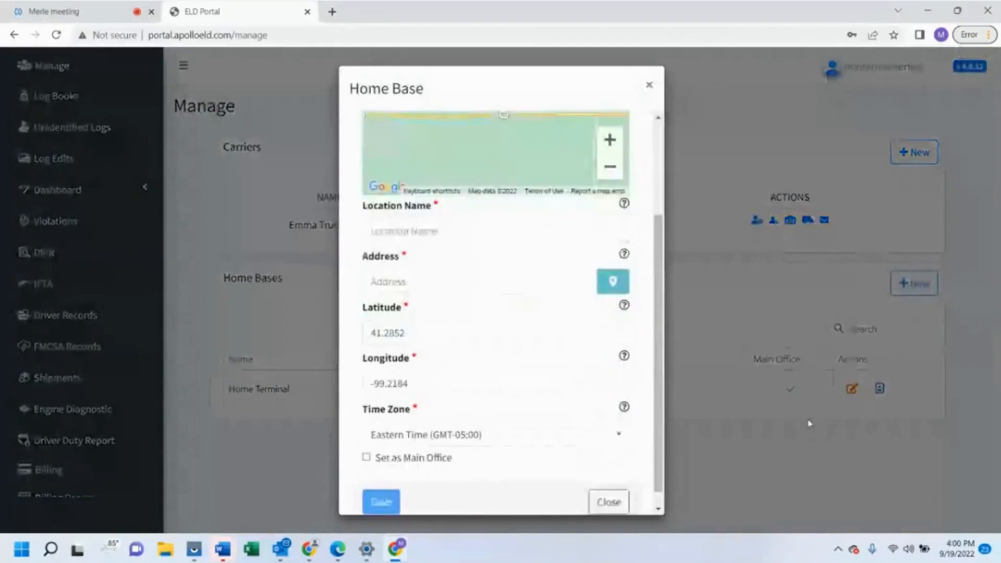
{"action": "left_click", "coordinate": [439, 224]}
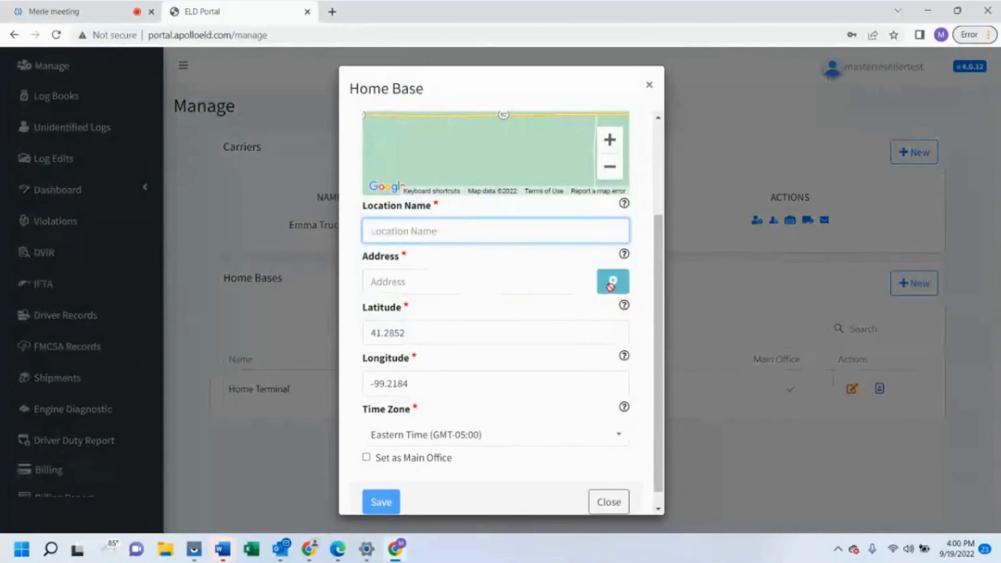
{"action": "left_click", "coordinate": [422, 283]}
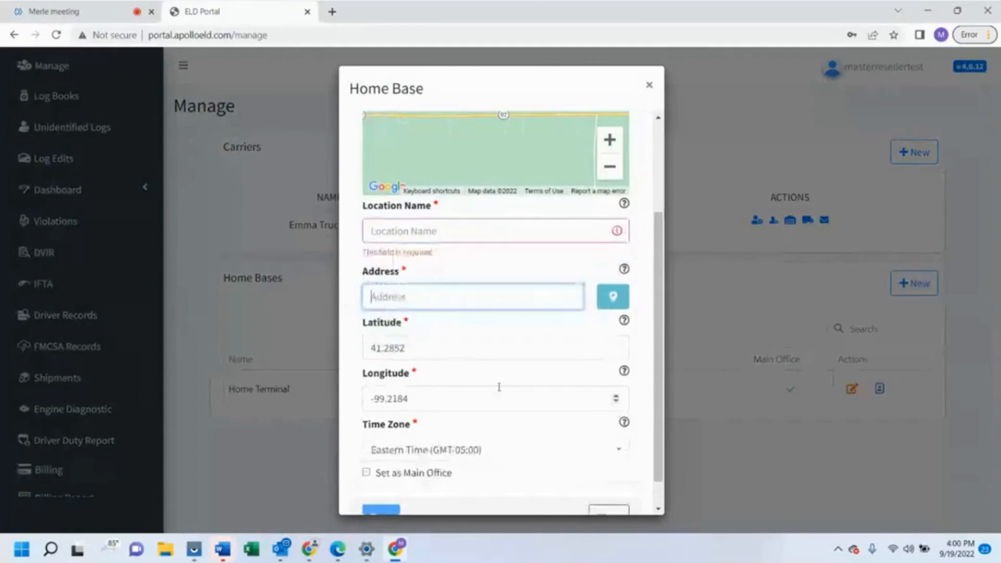
{"action": "scroll", "coordinate": [499, 387], "scroll_direction": "down", "scroll_amount": 1}
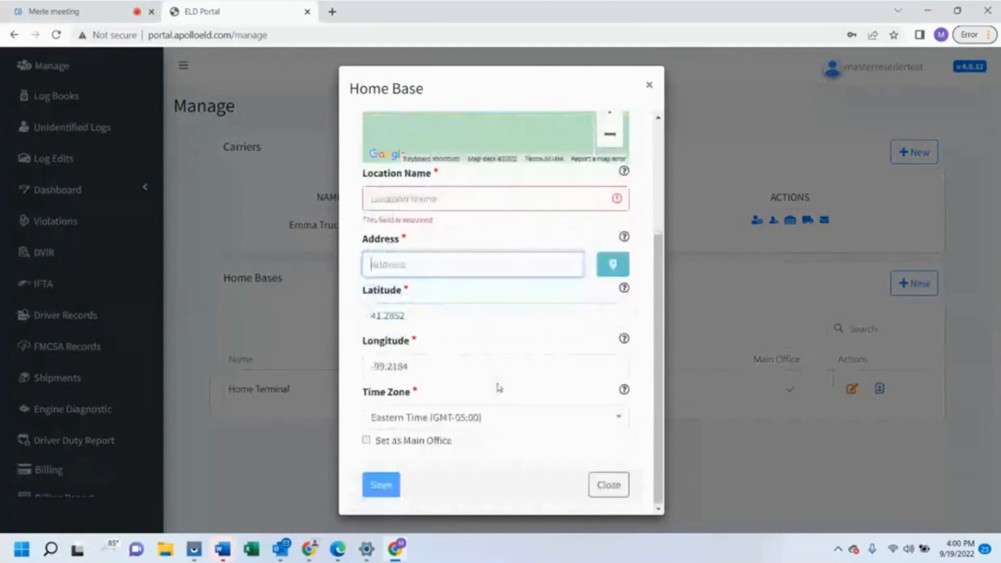
{"action": "left_click", "coordinate": [423, 426]}
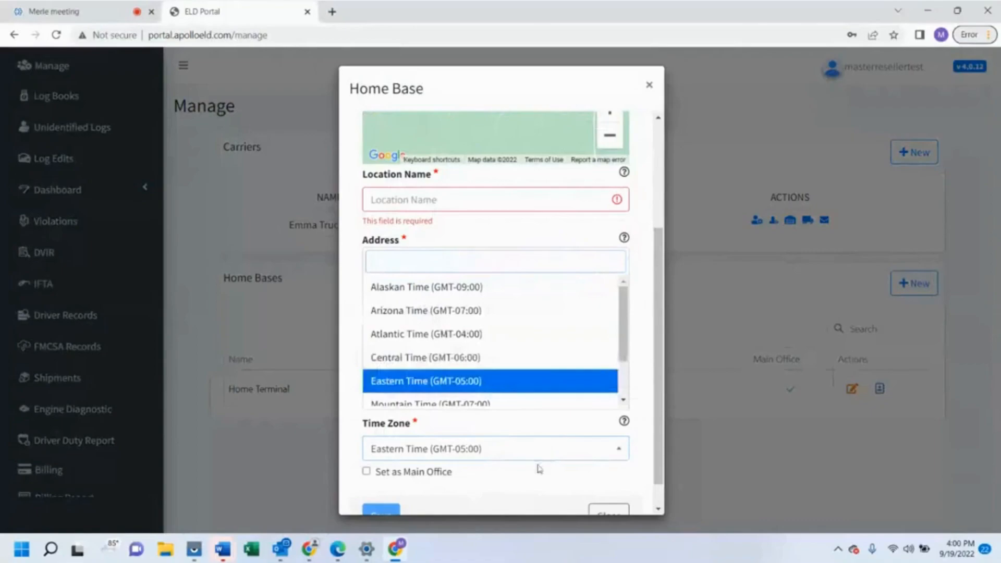
{"action": "left_click", "coordinate": [491, 467]}
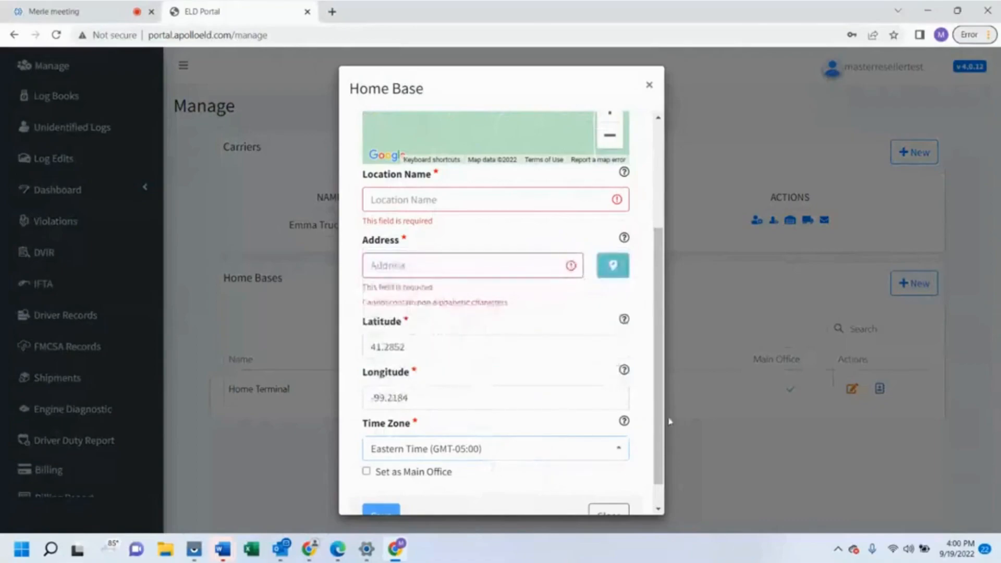
{"action": "scroll", "coordinate": [658, 418], "scroll_direction": "down", "scroll_amount": 2}
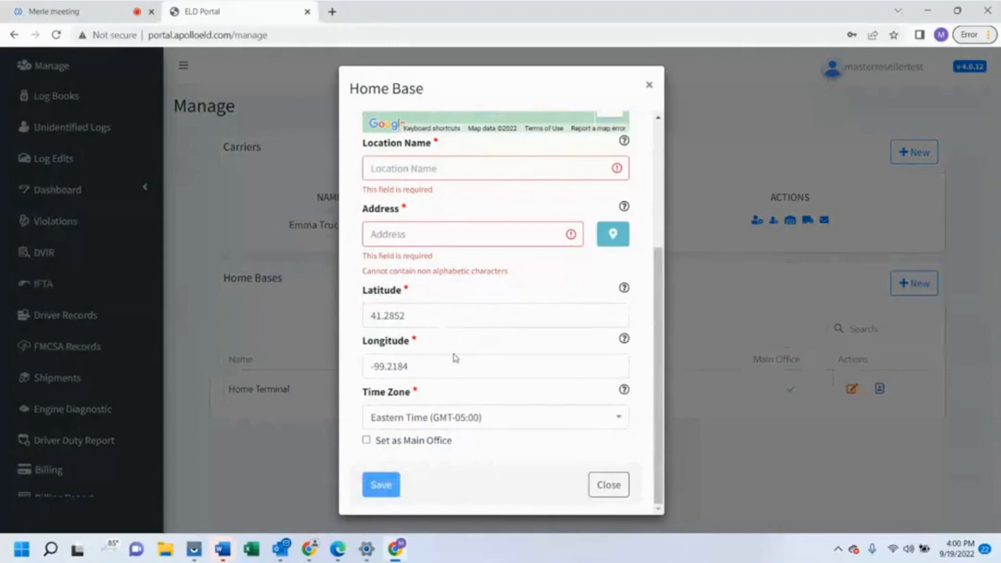
{"action": "left_click", "coordinate": [621, 490]}
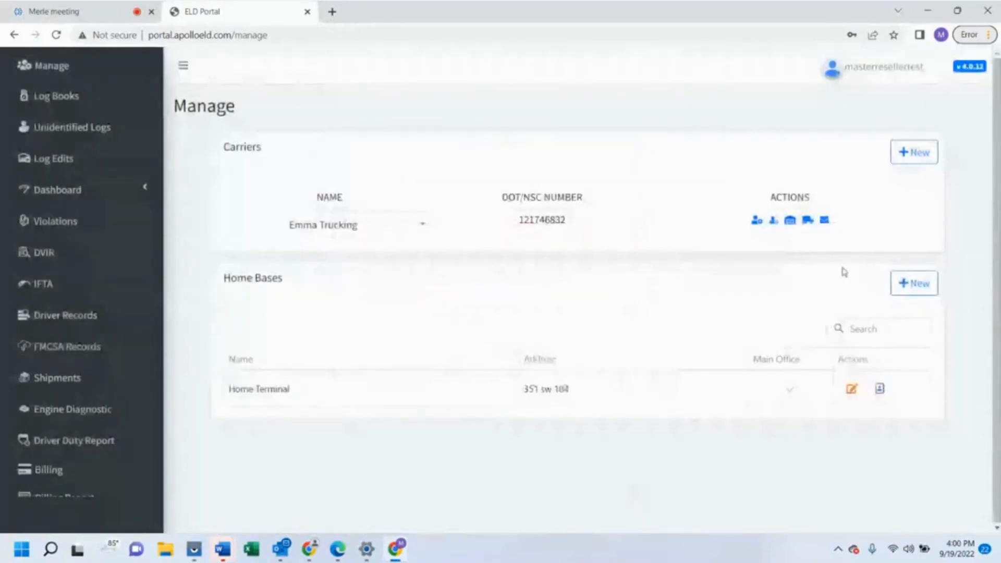
Show Emma Trucking's assets and start a new asset with type Trailer
{"action": "left_click", "coordinate": [808, 221]}
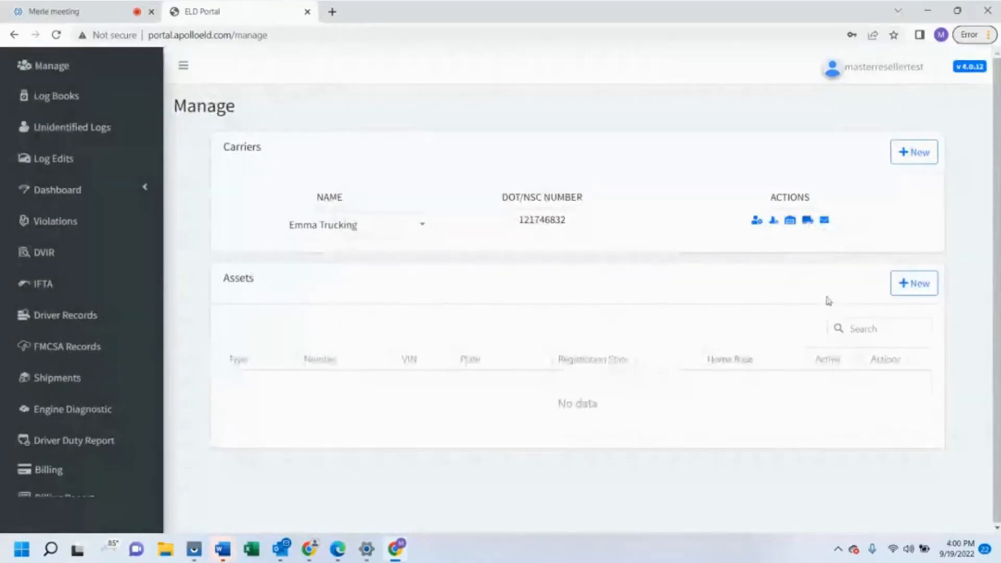
{"action": "left_click", "coordinate": [927, 288]}
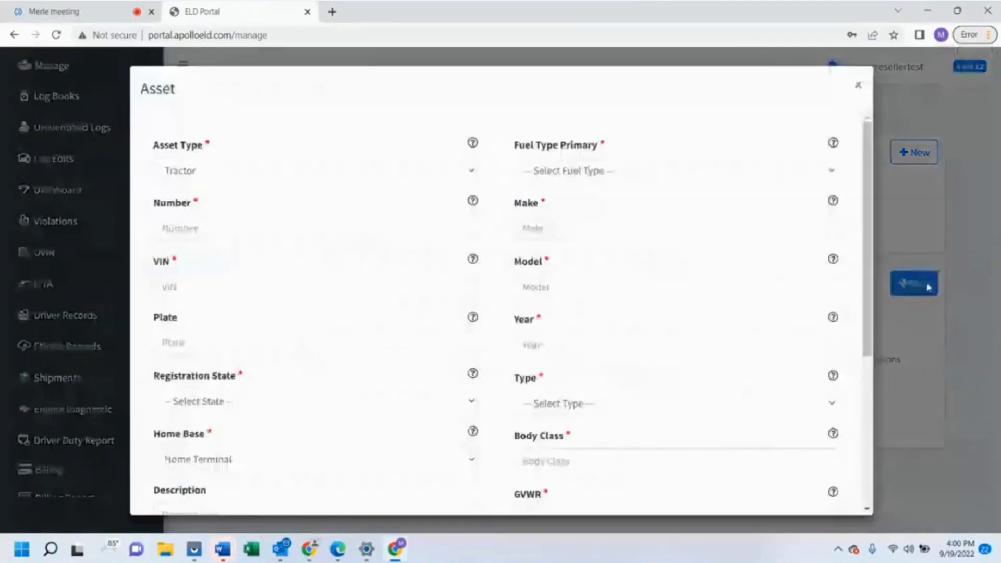
{"action": "left_click", "coordinate": [445, 173]}
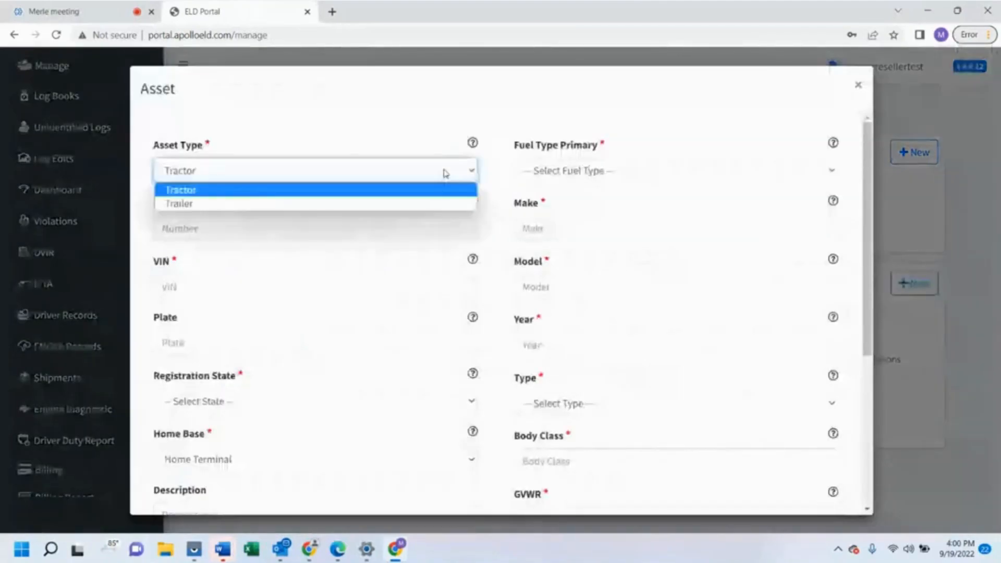
{"action": "left_click", "coordinate": [420, 205]}
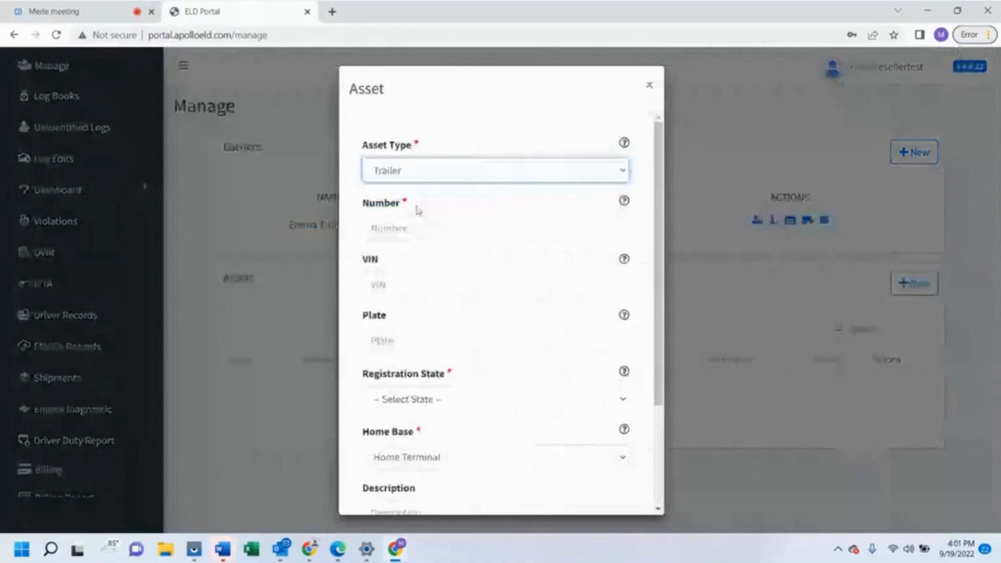
{"action": "key", "text": "space"}
{"action": "left_click", "coordinate": [415, 204]}
{"action": "left_click", "coordinate": [421, 230]}
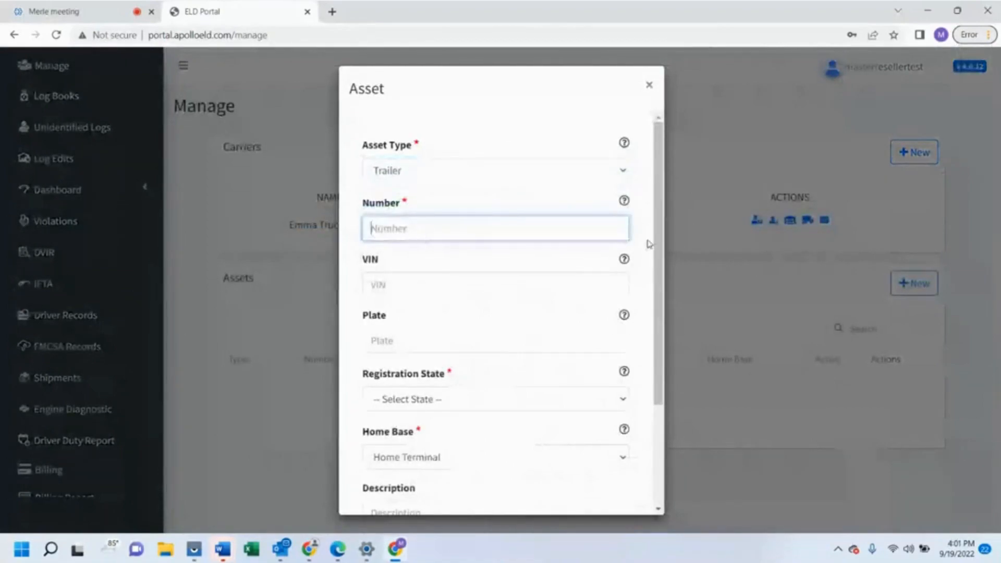
Look over the asset's Number and VIN fields, then switch the asset type to Tractor
{"action": "mouse_move", "coordinate": [625, 203]}
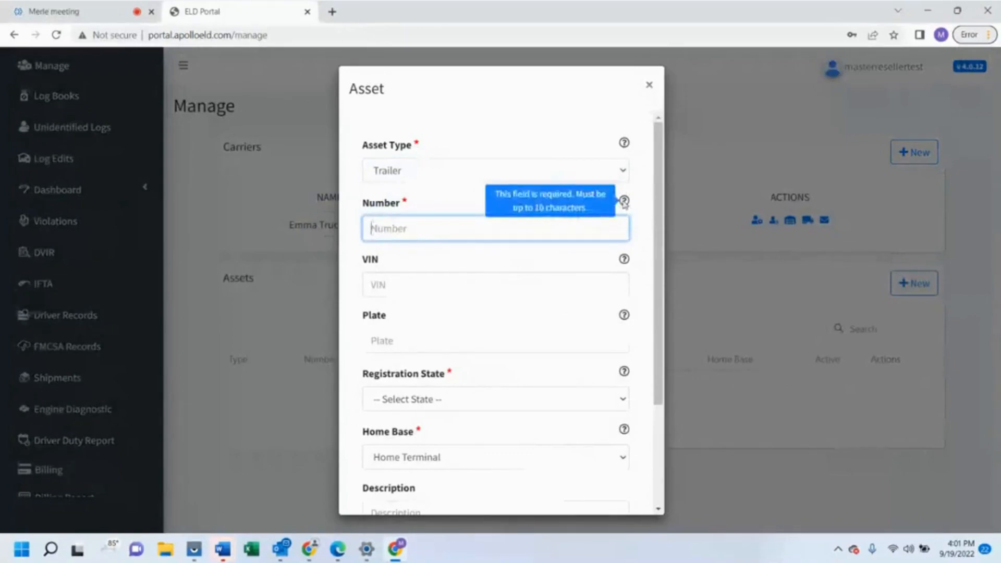
{"action": "mouse_move", "coordinate": [627, 259]}
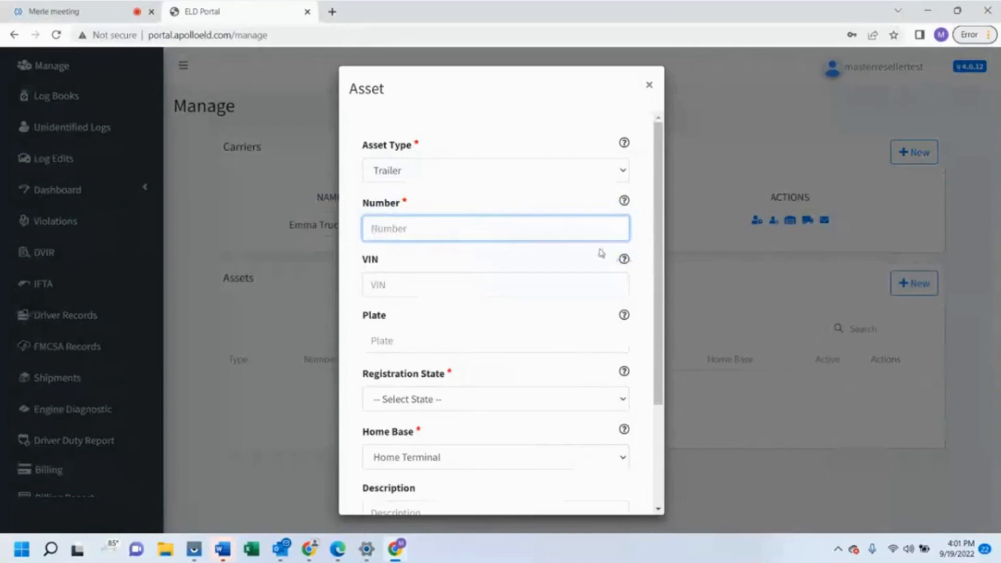
{"action": "scroll", "coordinate": [409, 271], "scroll_direction": "down", "scroll_amount": 2}
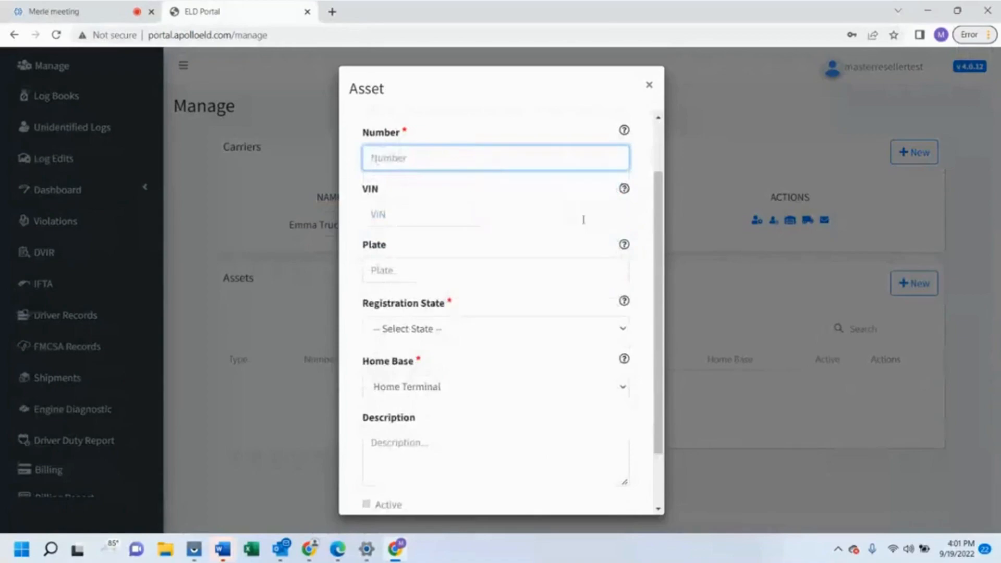
{"action": "left_click", "coordinate": [461, 214]}
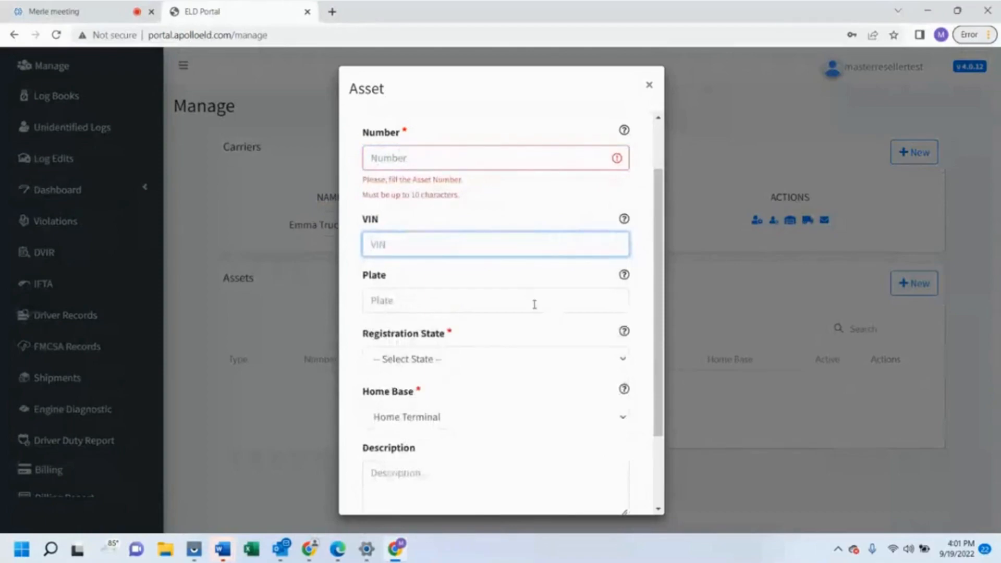
{"action": "left_click_drag", "start_coordinate": [661, 243], "coordinate": [666, 311]}
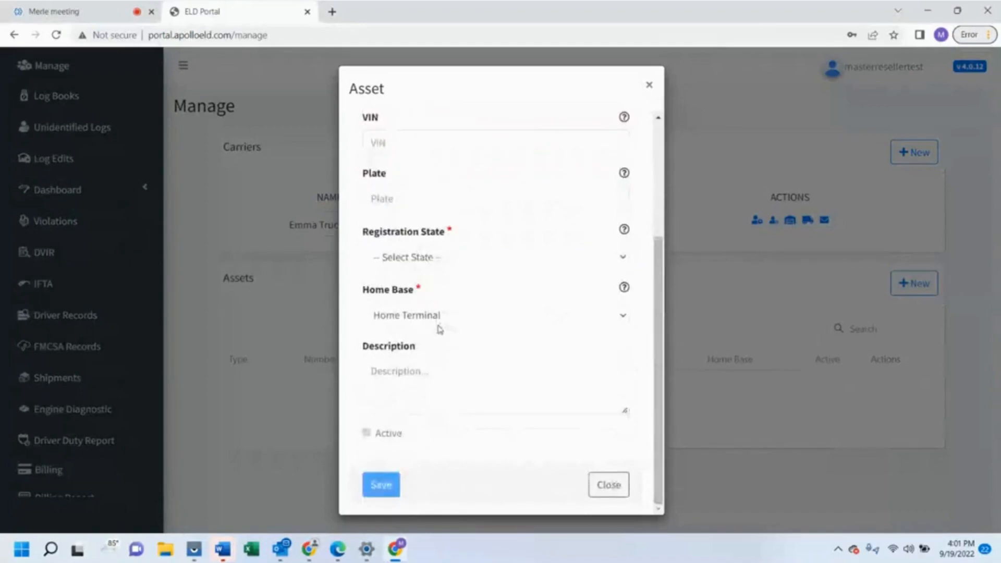
{"action": "scroll", "coordinate": [440, 328], "scroll_direction": "up", "scroll_amount": 1}
{"action": "scroll", "coordinate": [440, 329], "scroll_direction": "down", "scroll_amount": 2}
{"action": "left_click_drag", "start_coordinate": [665, 299], "coordinate": [671, 161]}
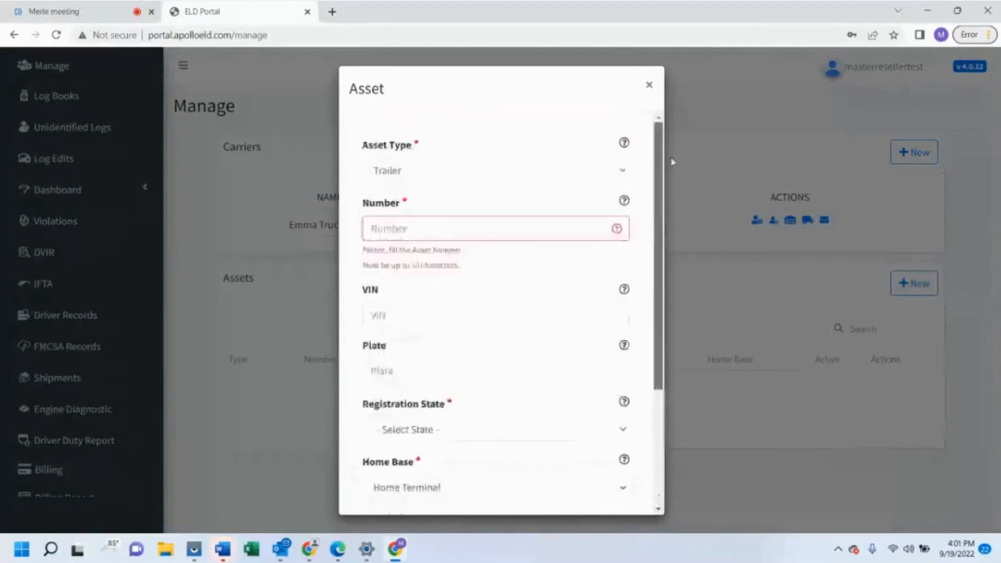
{"action": "left_click", "coordinate": [557, 174]}
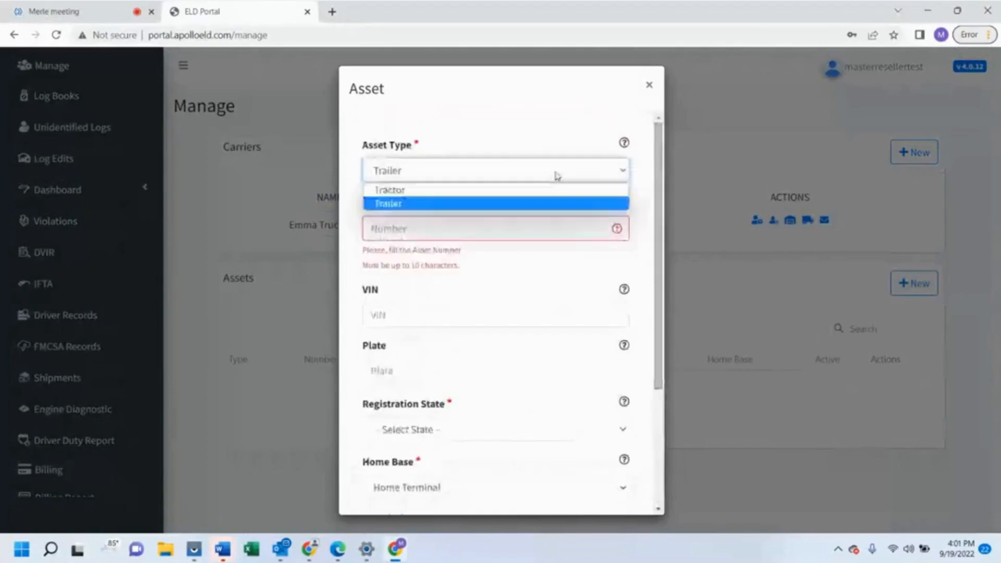
{"action": "left_click", "coordinate": [529, 194]}
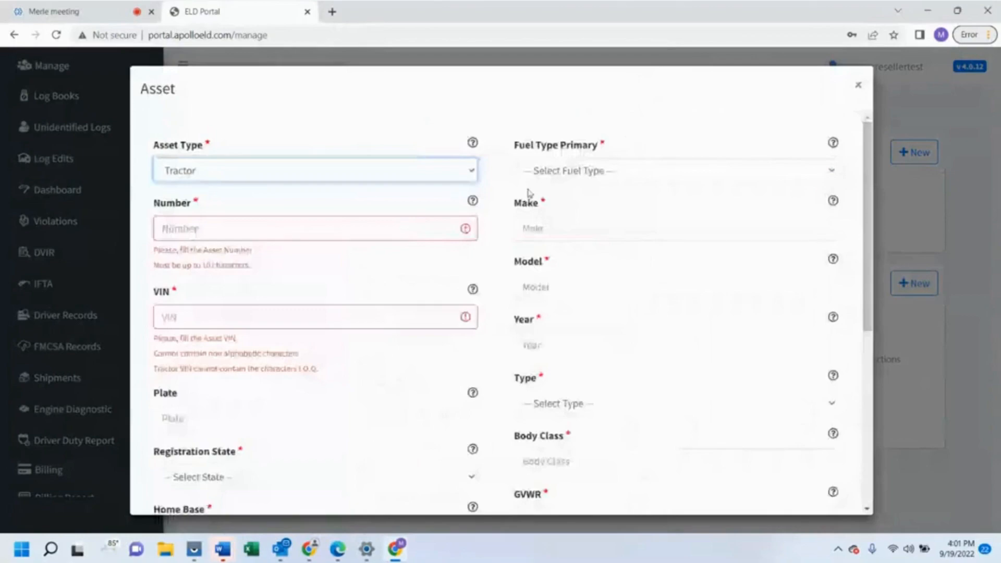